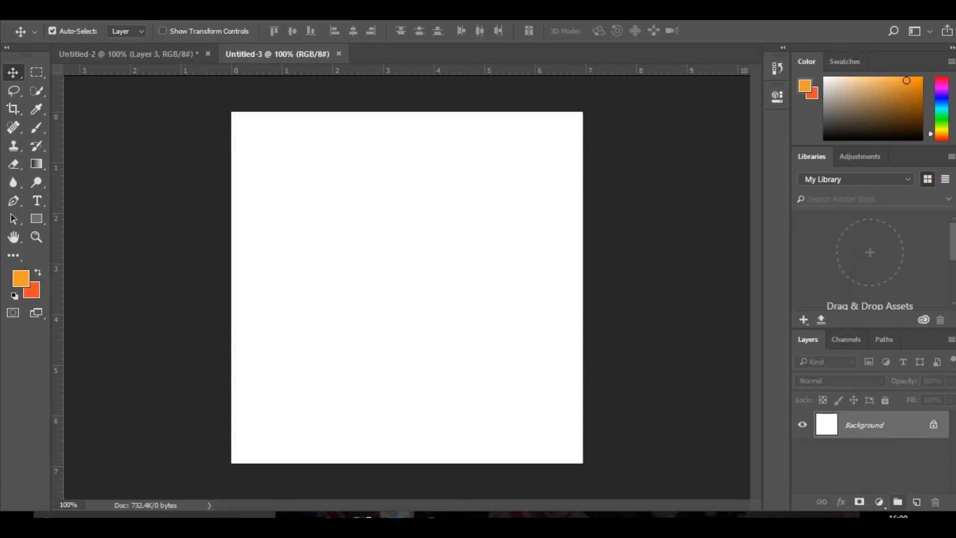
# Add a new layer above the Background and set up a hard round brush of 154 px
pyautogui.click(916, 501)
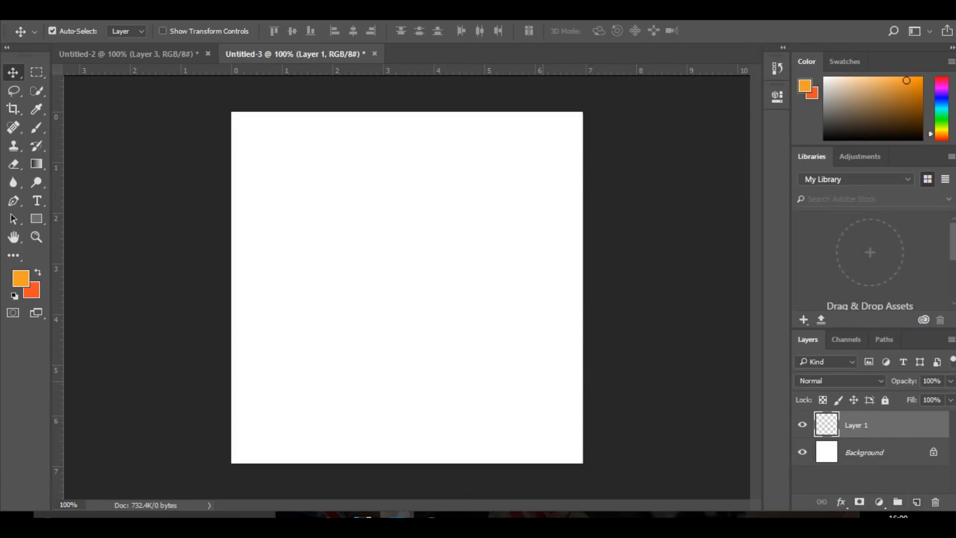
pyautogui.press('b')
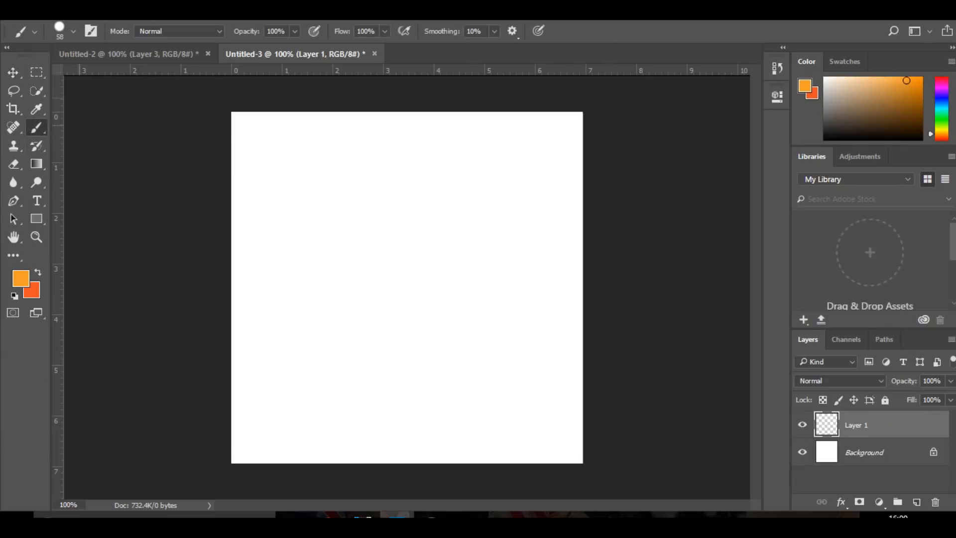
pyautogui.click(73, 31)
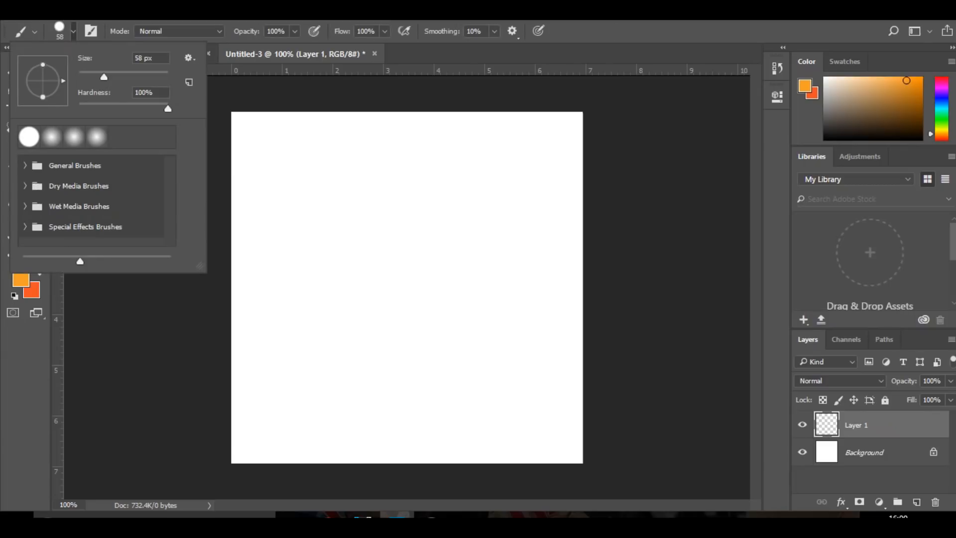
pyautogui.moveTo(373, 256); pyautogui.dragTo(410, 260)
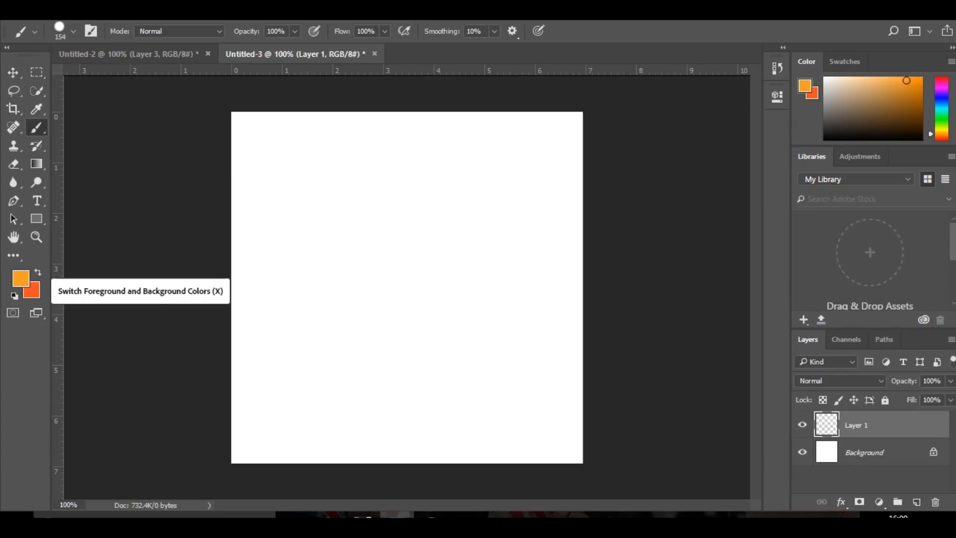
pyautogui.click(38, 272)
pyautogui.click(38, 272)
pyautogui.click(129, 54)
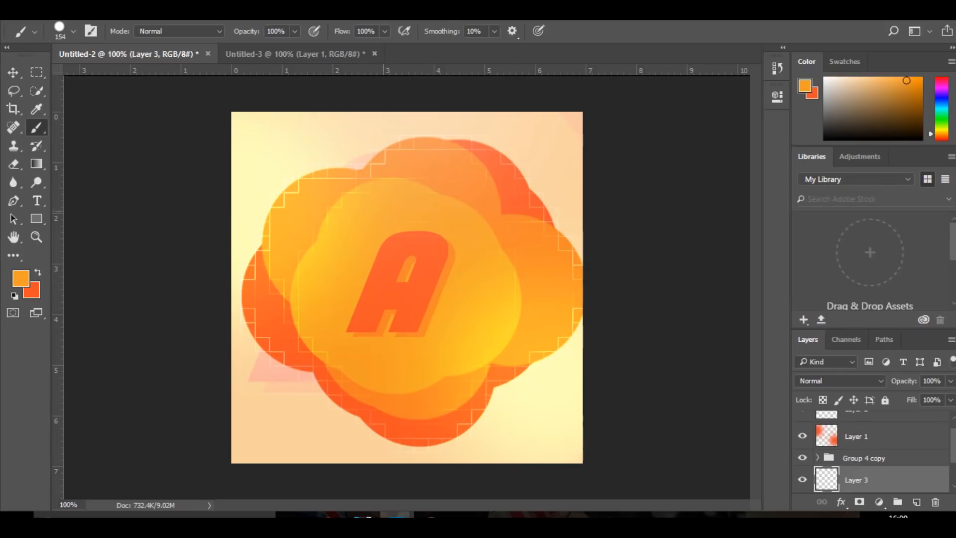
pyautogui.click(295, 54)
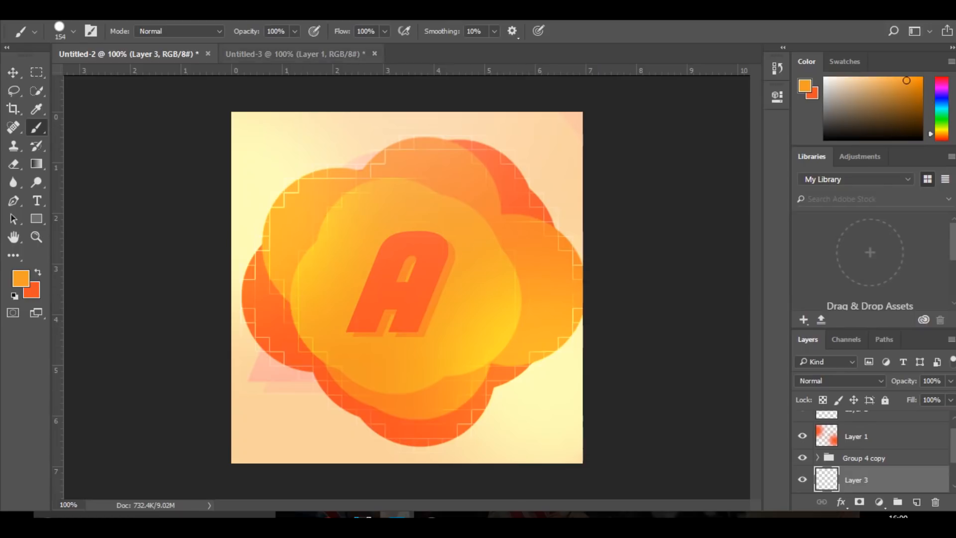
# Set the foreground colour to the purple 9722c3
pyautogui.click(20, 279)
pyautogui.moveTo(494, 134); pyautogui.dragTo(447, 162)
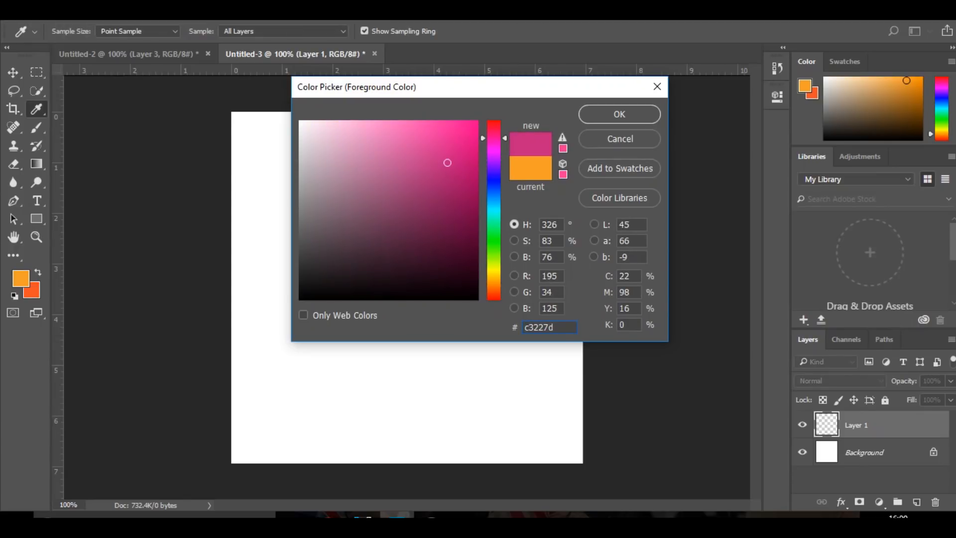
pyautogui.moveTo(493, 138); pyautogui.dragTo(493, 159)
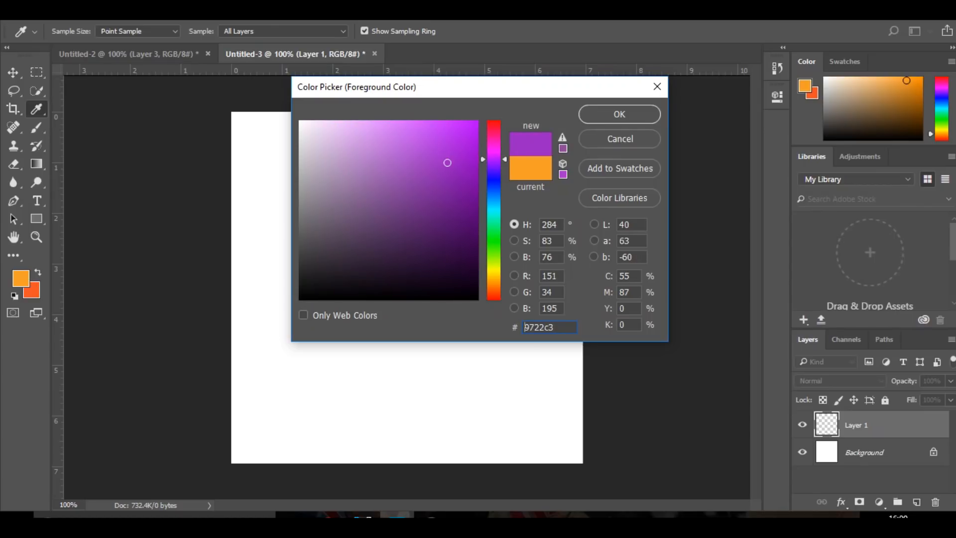
pyautogui.click(619, 114)
# Set the brush size to 168 px and stamp two overlapping purple circles just above the canvas centre
pyautogui.moveTo(401, 298)
pyautogui.mouseDown()
pyautogui.moveTo(412, 299)
pyautogui.moveTo(387, 317)
pyautogui.mouseUp()
pyautogui.moveTo(404, 274); pyautogui.dragTo(392, 274)
pyautogui.click(404, 258)
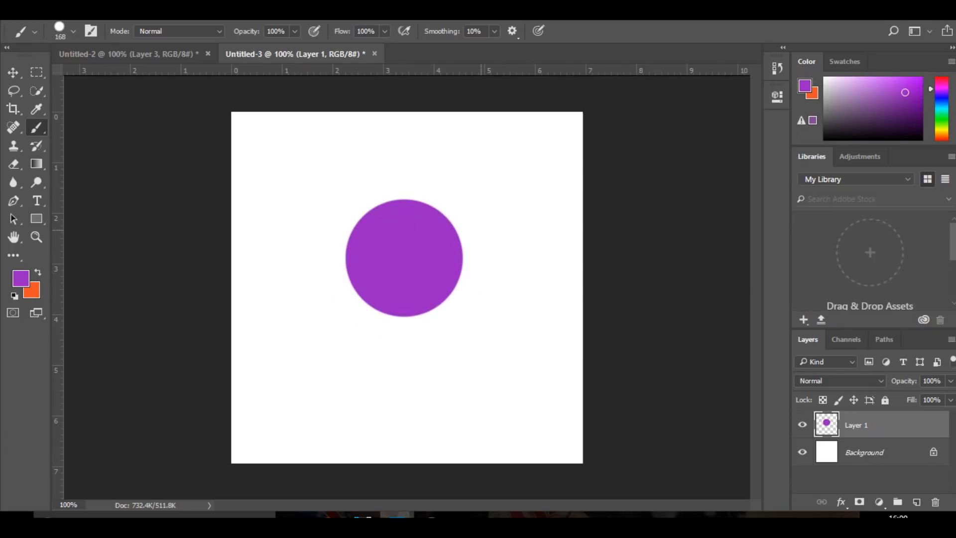
pyautogui.hotkey('ctrl', 'z')
pyautogui.click(401, 250)
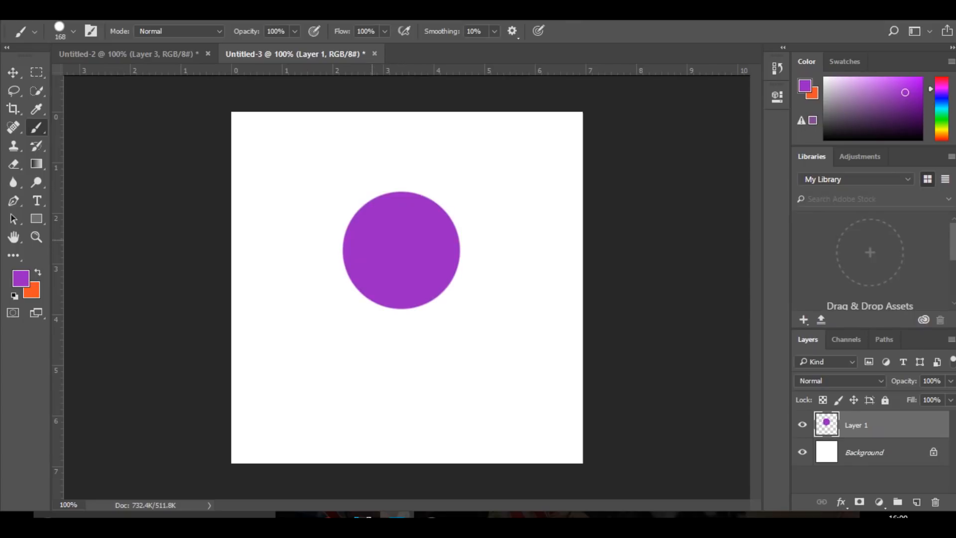
pyautogui.click(371, 239)
pyautogui.click(443, 197)
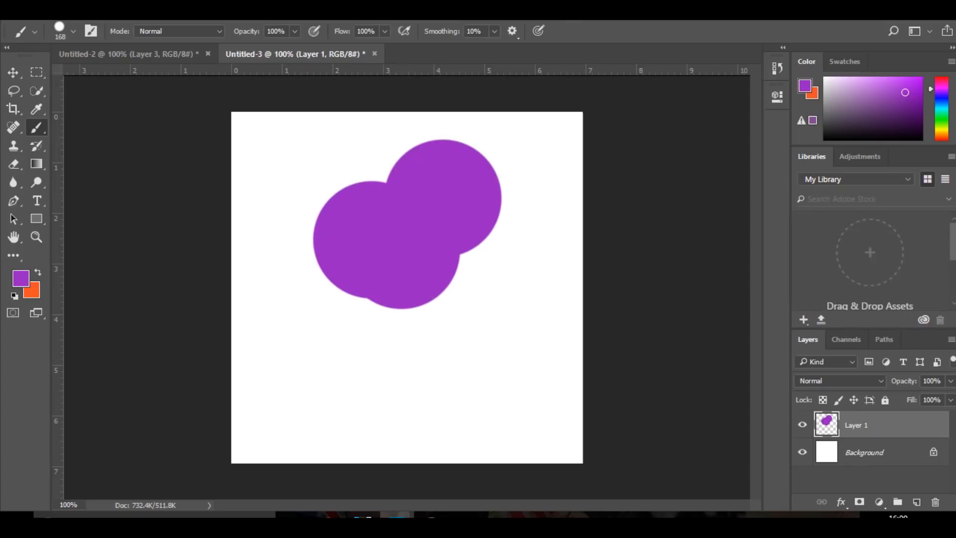
pyautogui.click(500, 238)
pyautogui.click(431, 333)
pyautogui.click(357, 304)
pyautogui.click(356, 239)
pyautogui.click(486, 363)
pyautogui.moveTo(393, 377); pyautogui.dragTo(334, 369)
pyautogui.moveTo(303, 335); pyautogui.dragTo(310, 306)
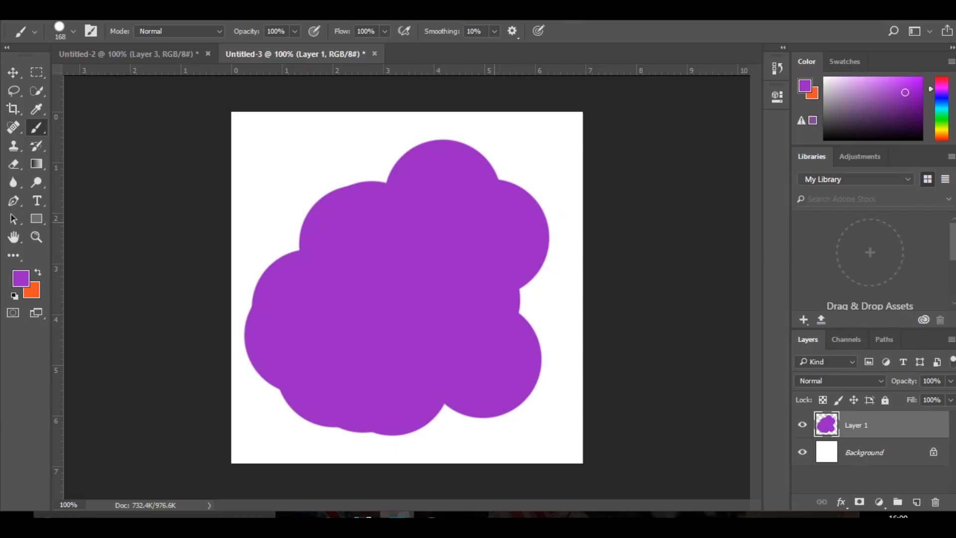
pyautogui.hotkey('ctrl', 'z')
pyautogui.hotkey('ctrl', 'z')
pyautogui.hotkey('ctrl', 'z')
pyautogui.hotkey('ctrl', 'z')
pyautogui.hotkey('ctrl', 'z')
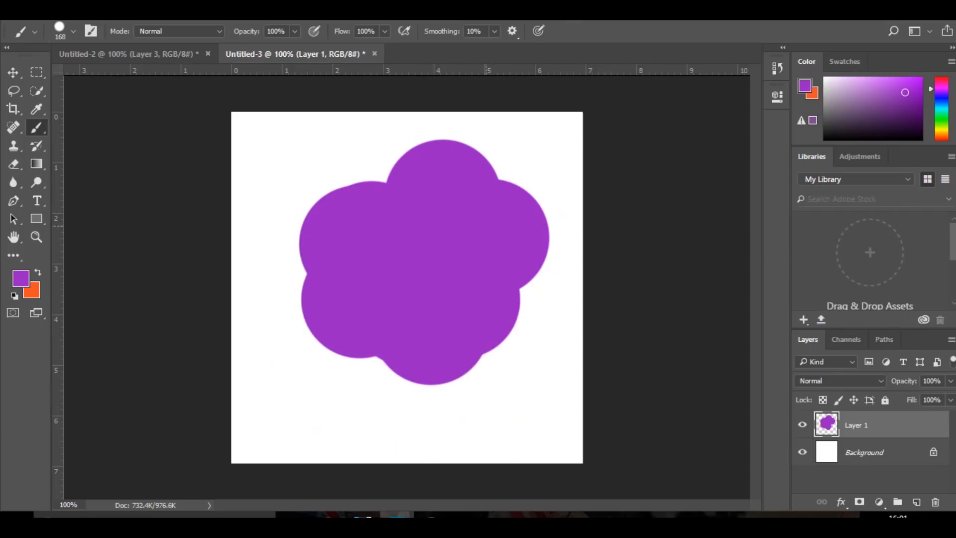
pyautogui.hotkey('ctrl', 'z')
pyautogui.hotkey('ctrl', 'z')
pyautogui.hotkey('ctrl', 'z')
pyautogui.hotkey('ctrl', 'z')
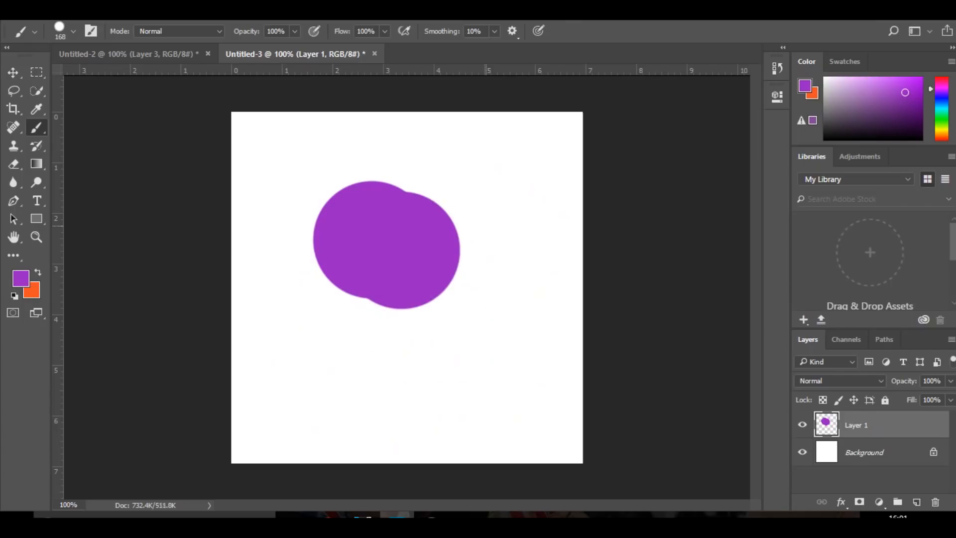
# Stamp five more overlapping purple circles around the first two to build a cloud-shaped blob
pyautogui.click(386, 299)
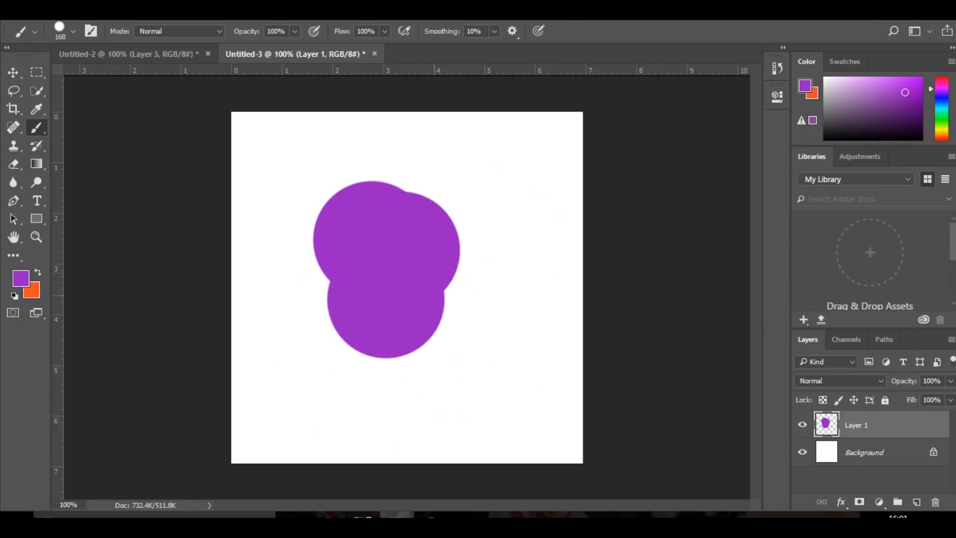
pyautogui.click(457, 288)
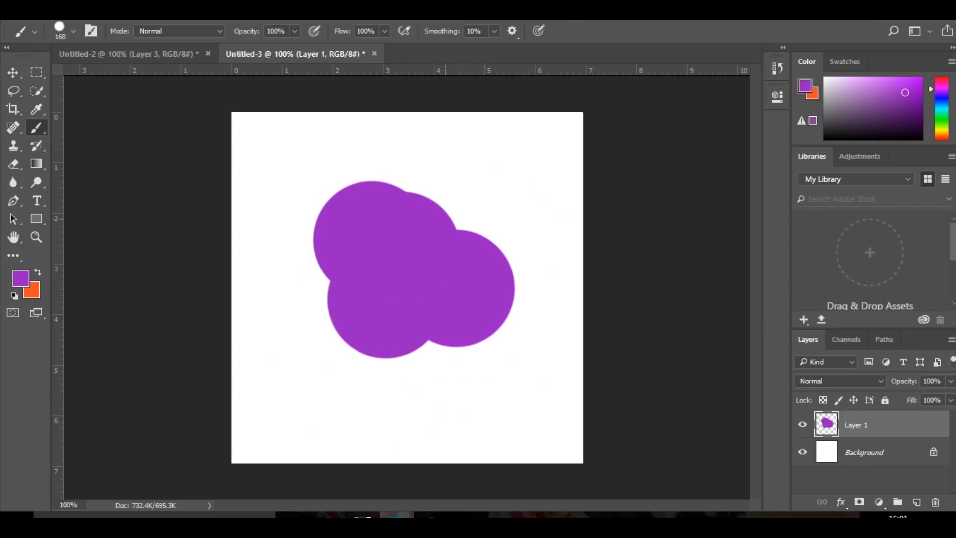
pyautogui.click(444, 205)
pyautogui.click(396, 220)
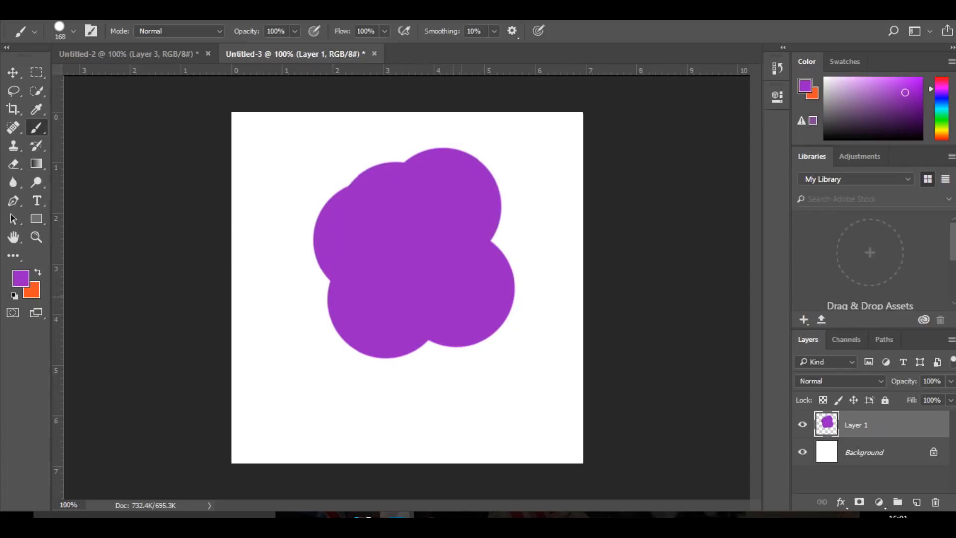
pyautogui.click(332, 288)
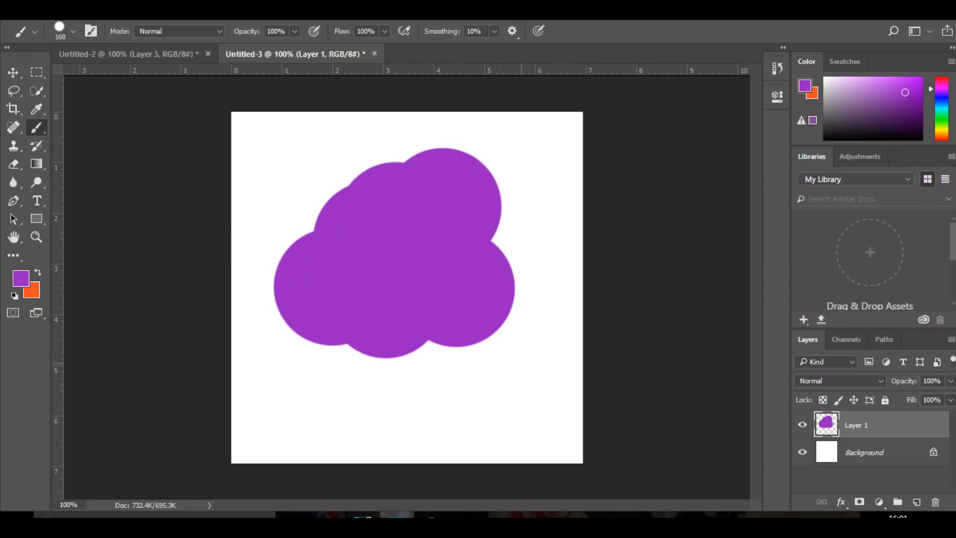
# Move the purple blob aside and place a vertical and a horizontal guide through the canvas centre
pyautogui.press('v')
pyautogui.moveTo(380, 171); pyautogui.dragTo(595, 196)
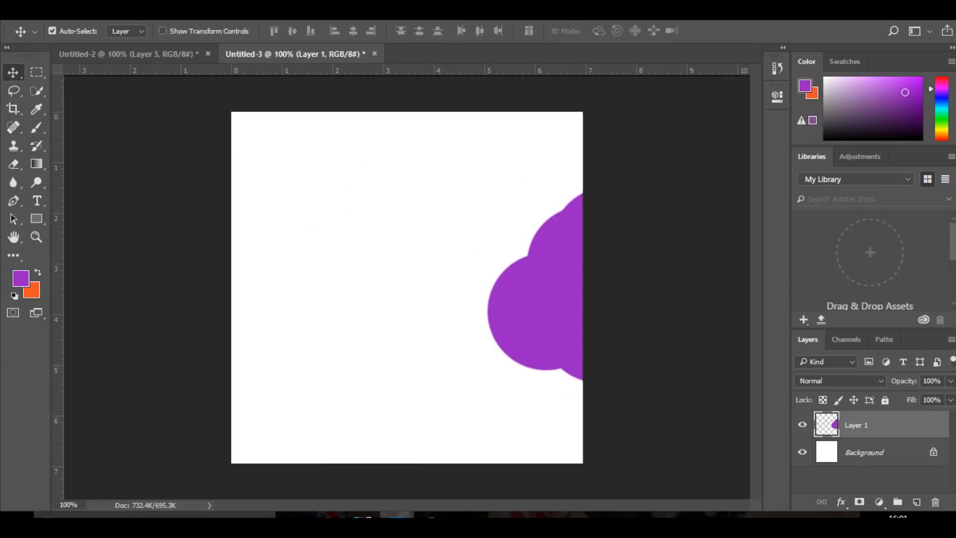
pyautogui.moveTo(58, 326); pyautogui.dragTo(407, 319)
pyautogui.moveTo(535, 287); pyautogui.dragTo(549, 127)
pyautogui.moveTo(498, 70); pyautogui.dragTo(492, 281)
# Move the purple blob back and centre it on the crossing of the two guides
pyautogui.moveTo(537, 163); pyautogui.dragTo(465, 311)
pyautogui.hotkey('ctrl', 't')
pyautogui.moveTo(488, 259); pyautogui.dragTo(359, 280)
pyautogui.press('Return')
# Add a new layer above the purple blob and set the foreground colour to the magenta c322bd
pyautogui.hotkey('ctrl', 'shift', 'alt', 'n')
pyautogui.press('b')
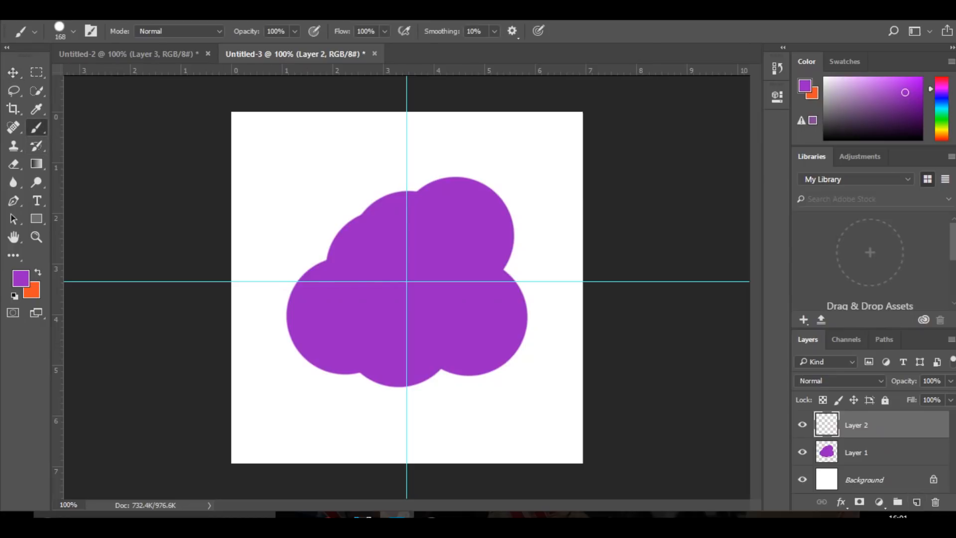
pyautogui.click(20, 278)
pyautogui.write('c322bd')
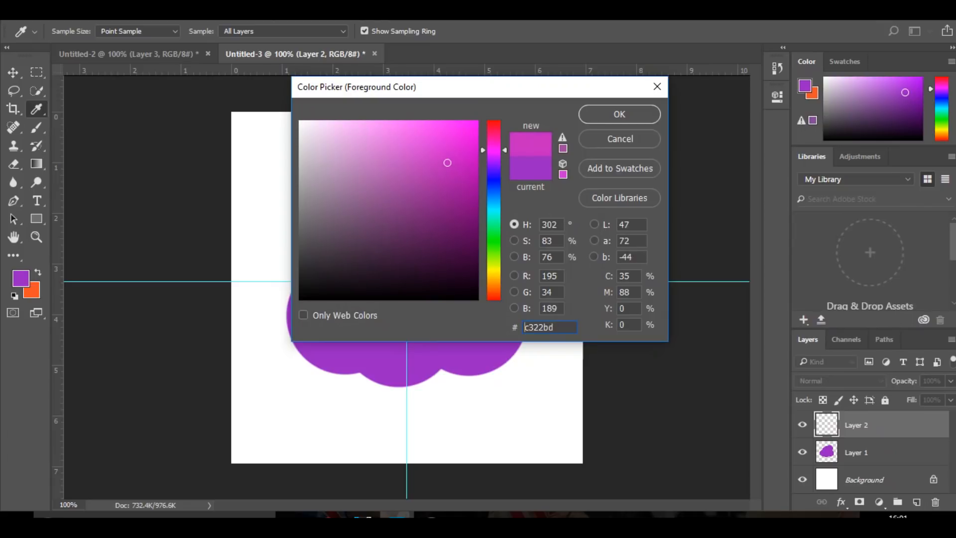
pyautogui.press('BackSpace')
pyautogui.press('BackSpace')
pyautogui.write('ae')
pyautogui.press('BackSpace')
pyautogui.press('BackSpace')
pyautogui.write('bd')
pyautogui.moveTo(494, 150); pyautogui.dragTo(493, 151)
pyautogui.click(619, 114)
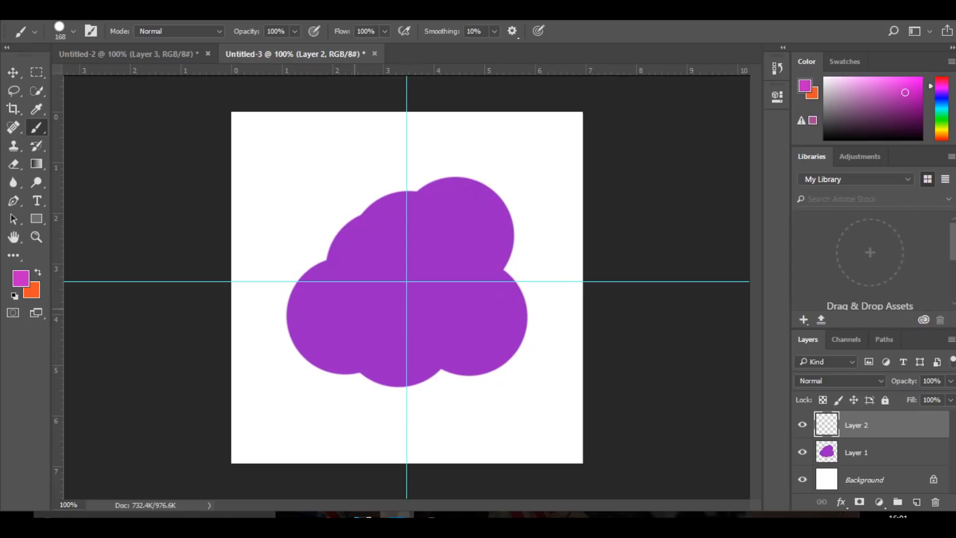
# Set the brush size to 132 px and stamp overlapping magenta circles over the purple blob, leaving purple edges around them
pyautogui.click(360, 261)
pyautogui.hotkey('ctrl', 'z')
pyautogui.moveTo(353, 259); pyautogui.dragTo(342, 258)
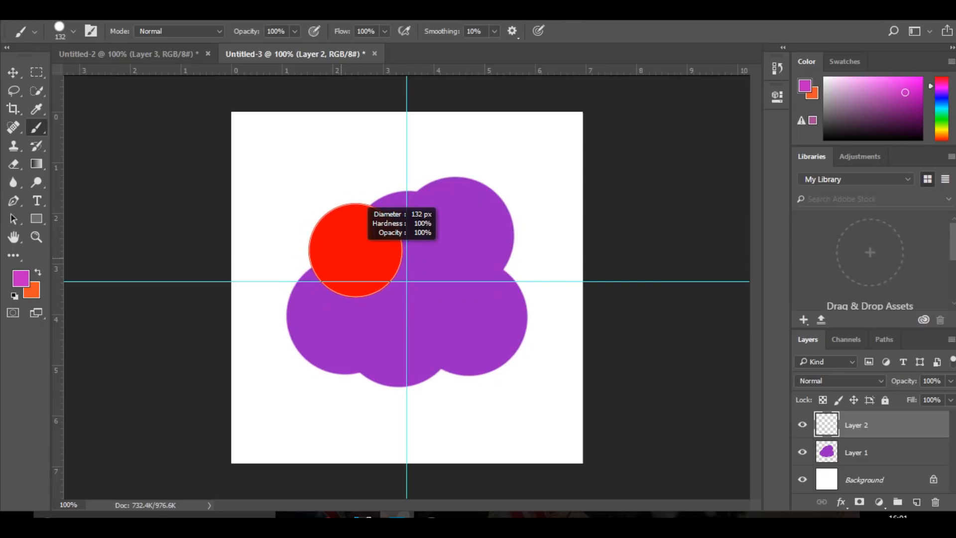
pyautogui.moveTo(355, 250); pyautogui.dragTo(356, 249)
pyautogui.click(358, 256)
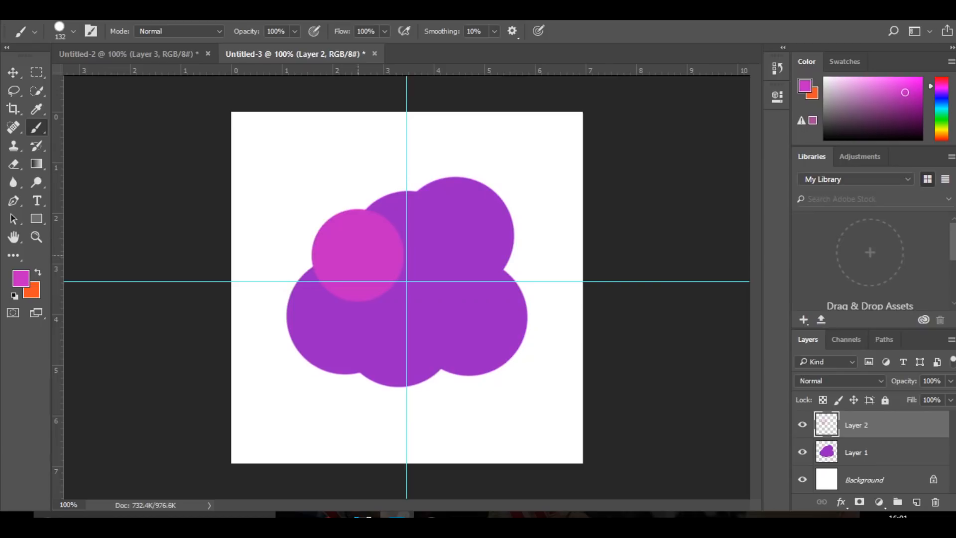
pyautogui.click(424, 243)
pyautogui.click(397, 288)
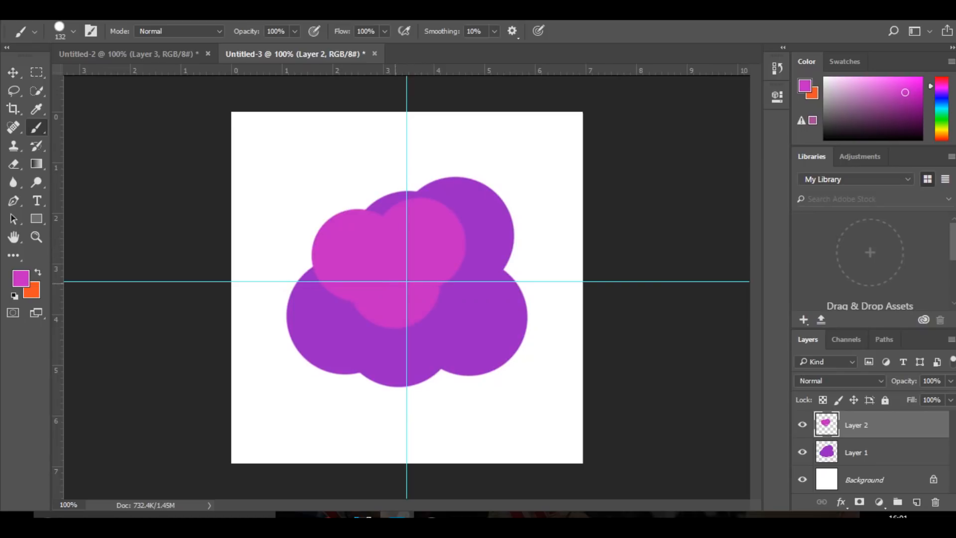
pyautogui.click(364, 350)
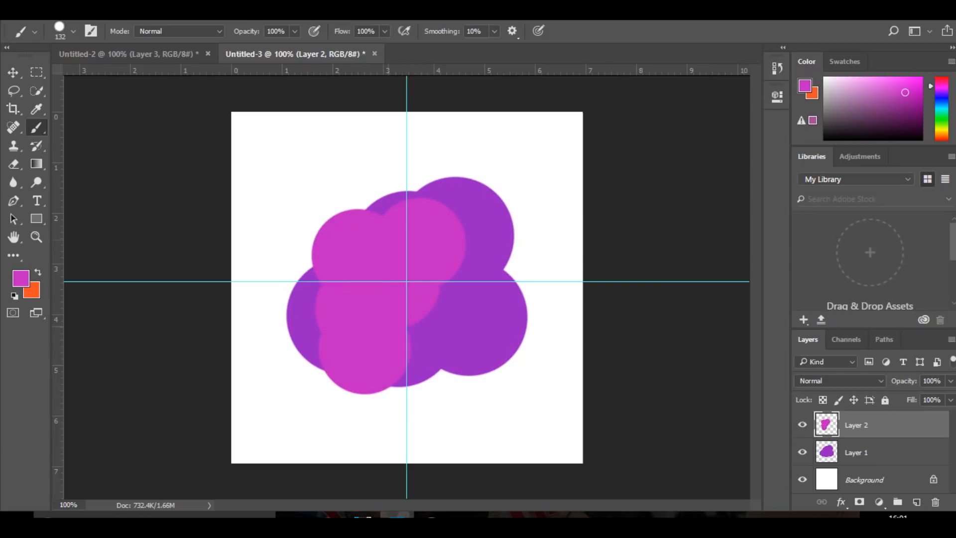
pyautogui.click(449, 301)
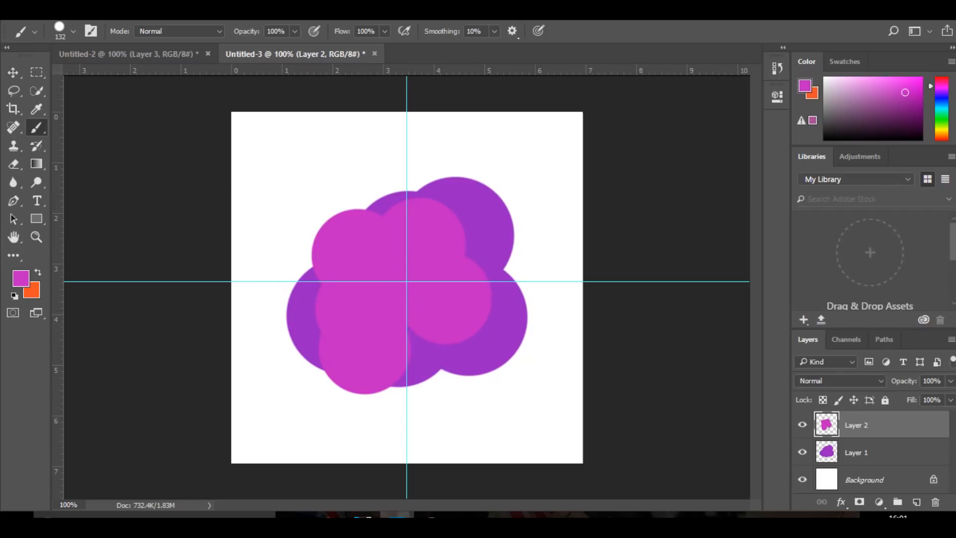
pyautogui.click(410, 320)
pyautogui.click(479, 321)
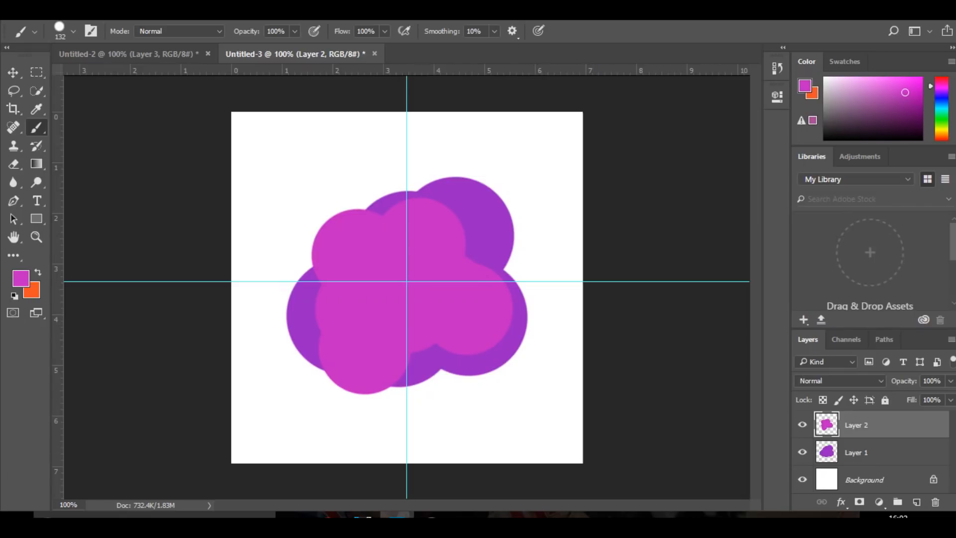
# Add a third layer above the magenta blob and set the foreground colour to the pink c32288
pyautogui.click(915, 502)
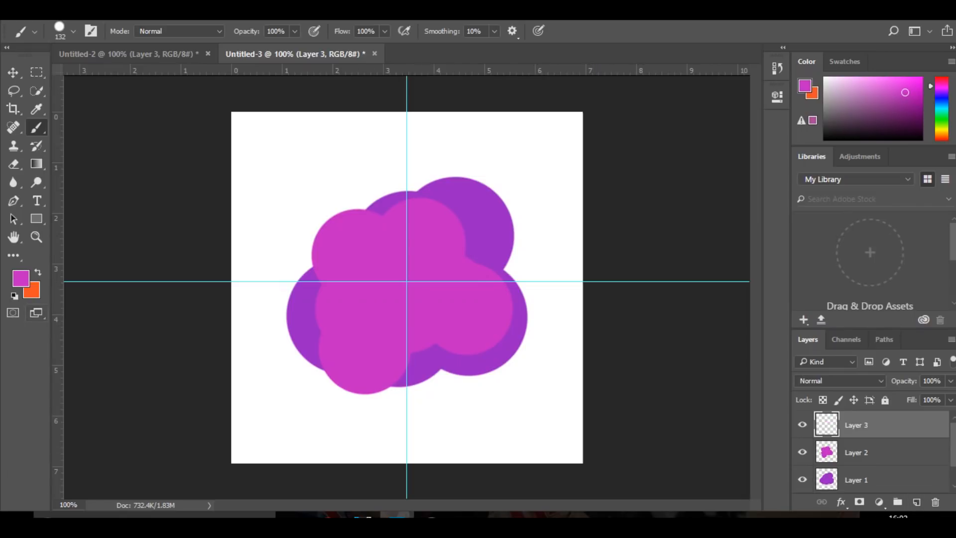
pyautogui.click(21, 278)
pyautogui.write('c32288')
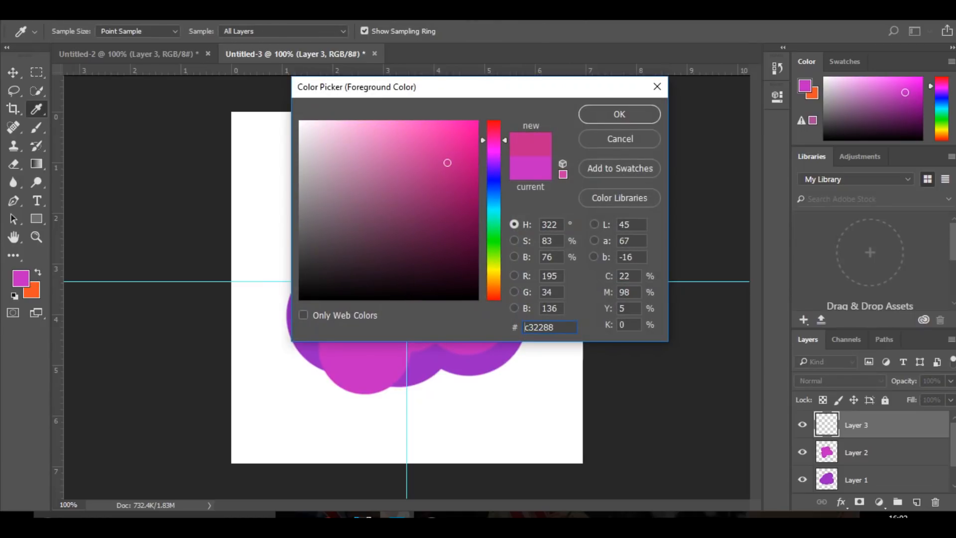
pyautogui.click(619, 113)
pyautogui.click(376, 269)
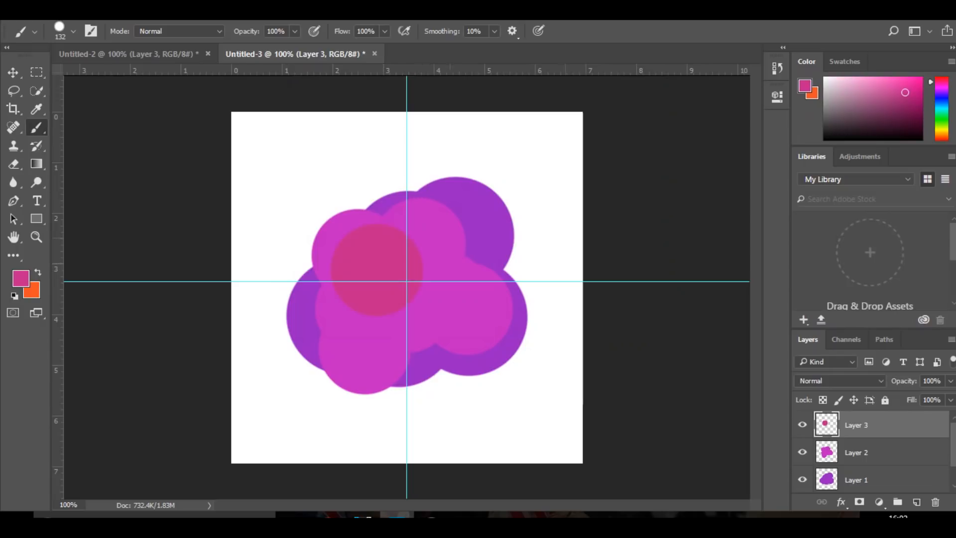
pyautogui.hotkey('ctrl', 'z')
pyautogui.moveTo(405, 252); pyautogui.dragTo(388, 252)
pyautogui.click(401, 269)
pyautogui.click(355, 279)
pyautogui.click(354, 307)
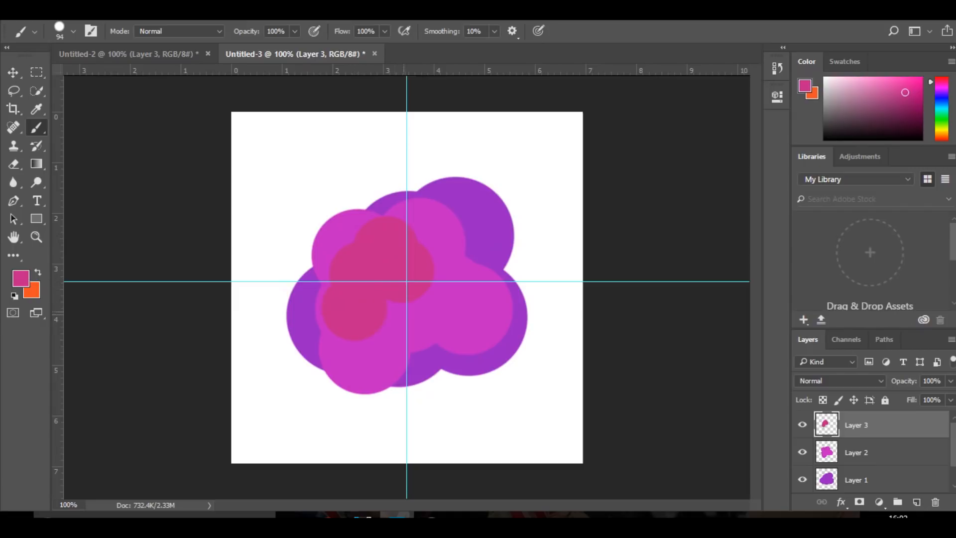
pyautogui.click(438, 291)
pyautogui.click(436, 246)
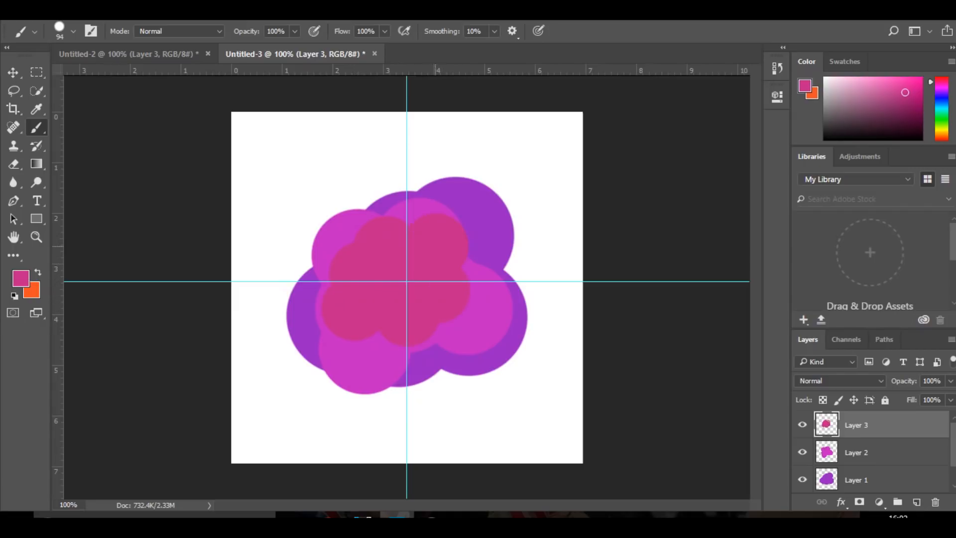
pyautogui.click(431, 324)
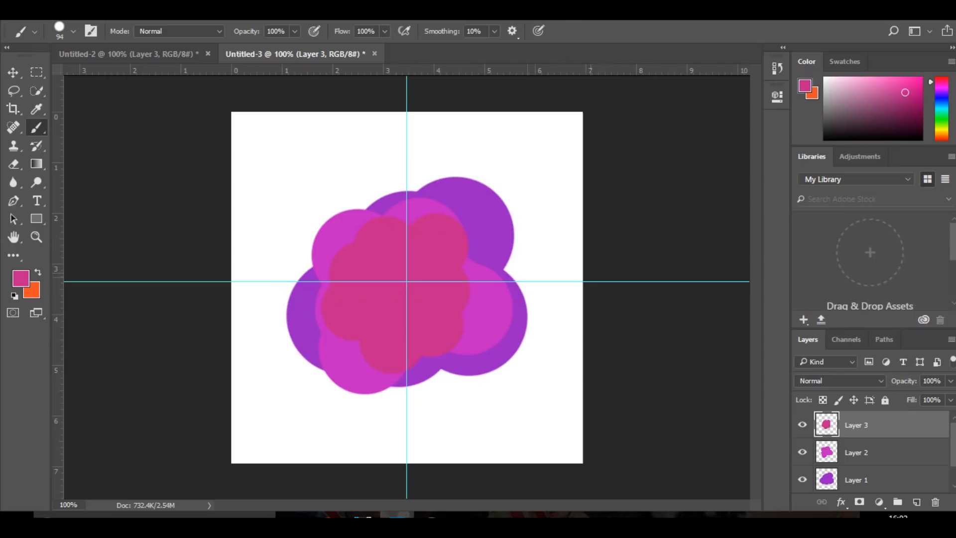
pyautogui.click(324, 340)
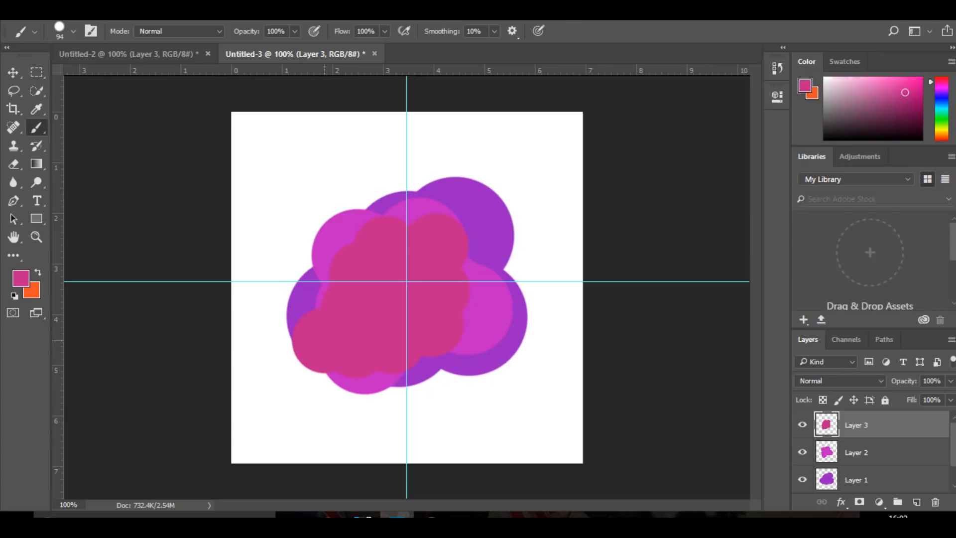
pyautogui.hotkey('ctrl', 'z')
pyautogui.hotkey('ctrl', 'z')
pyautogui.hotkey('ctrl', 'alt', 'z')
pyautogui.hotkey('ctrl', 'alt', 'z')
# Set the brush size to 132 px and stamp overlapping pink circles over the middle of the magenta blob
pyautogui.moveTo(406, 279); pyautogui.dragTo(419, 277)
pyautogui.click(407, 264)
pyautogui.click(451, 272)
pyautogui.click(408, 320)
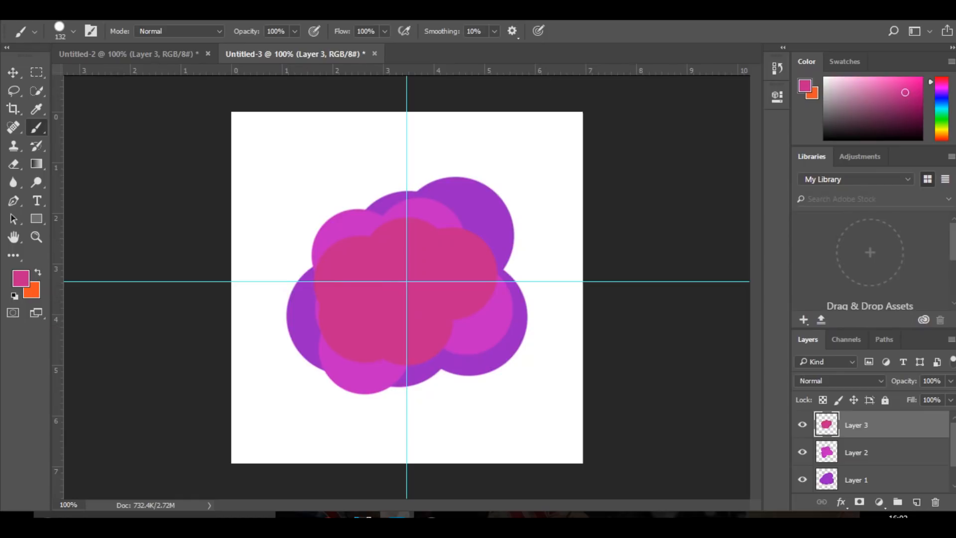
pyautogui.press('v')
pyautogui.press('ctrl')
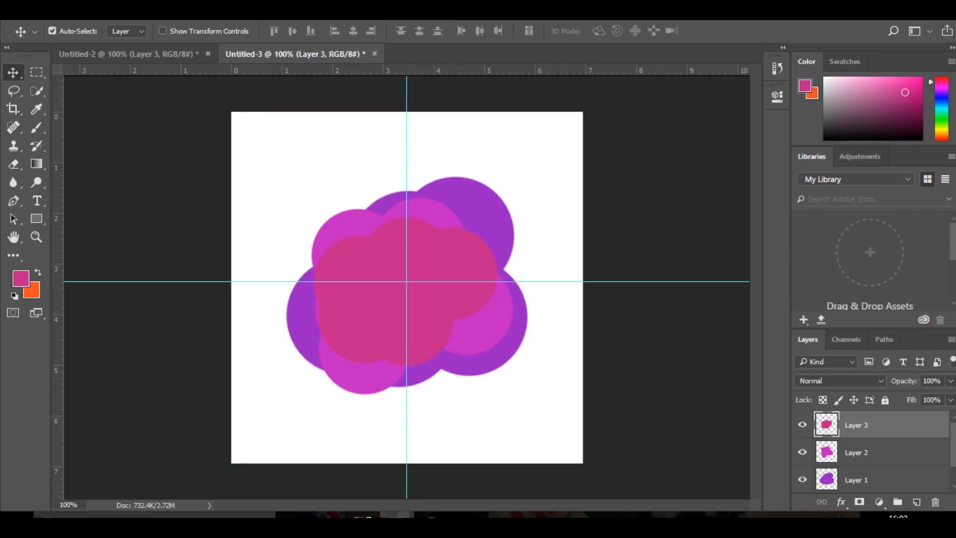
# Group the purple, magenta and pink blob layers together
pyautogui.keyDown('shift'); pyautogui.click(866, 479); pyautogui.keyUp('shift')
pyautogui.hotkey('ctrl', 'g')
# Add a new layer between the background and the blob group and set the foreground colour to blue-violet
pyautogui.click(866, 441)
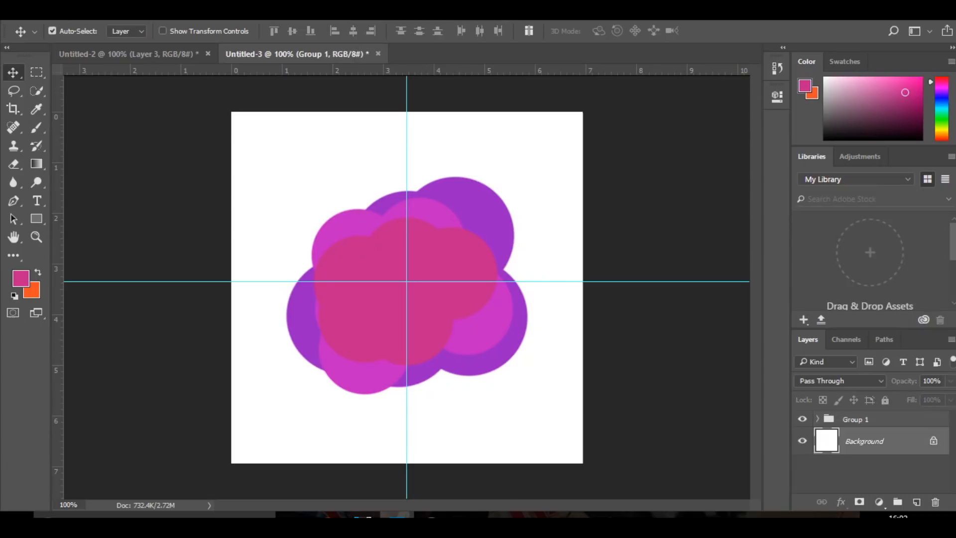
pyautogui.click(916, 501)
pyautogui.click(37, 128)
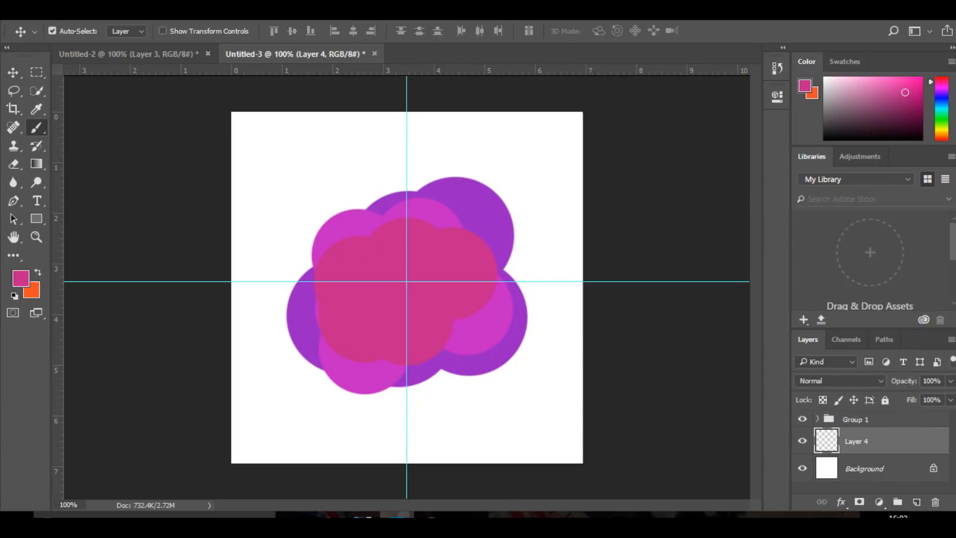
pyautogui.click(21, 278)
pyautogui.moveTo(494, 178); pyautogui.dragTo(493, 171)
pyautogui.click(586, 114)
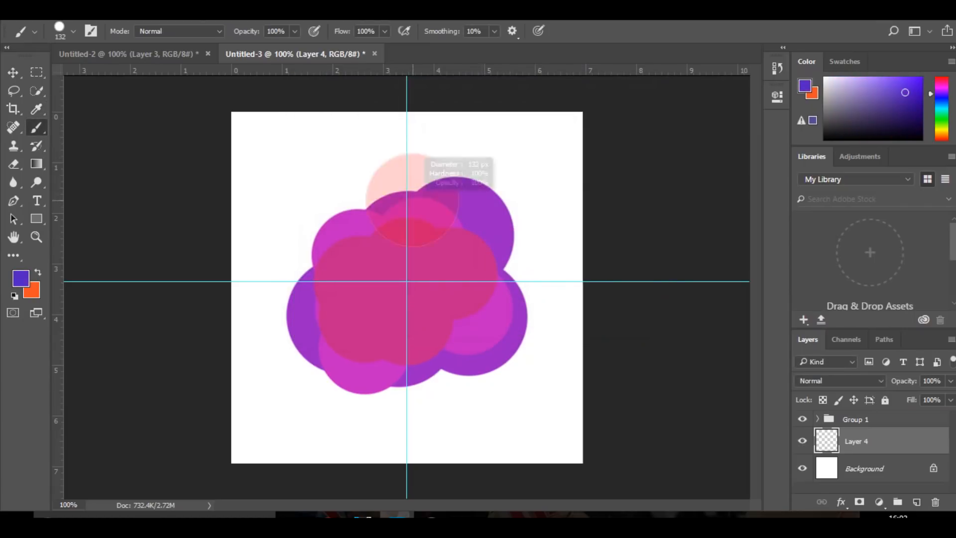
# Set the brush size to 86 px and stamp overlapping blue-violet circles trailing from the blob towards the canvas's upper-left corner
pyautogui.click(392, 192)
pyautogui.click(365, 177)
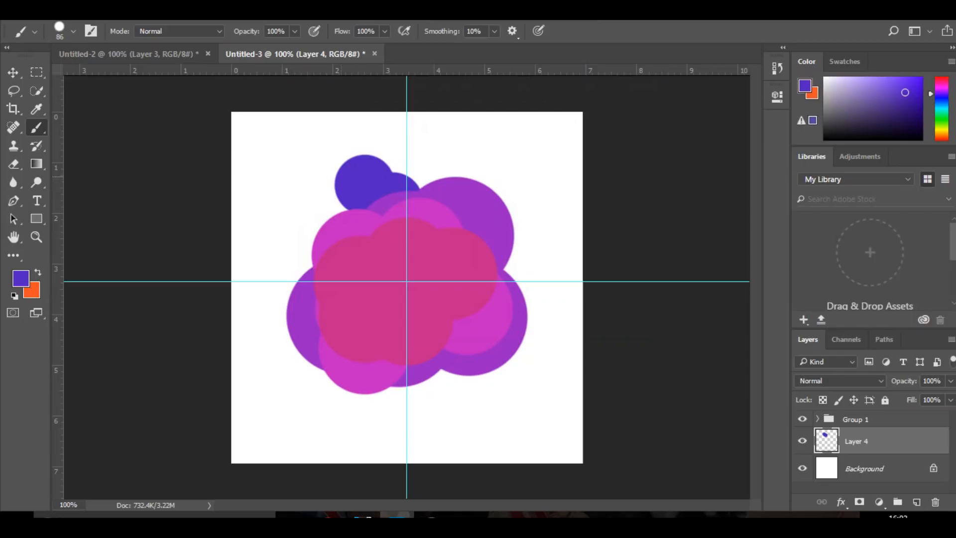
pyautogui.click(324, 169)
pyautogui.click(315, 144)
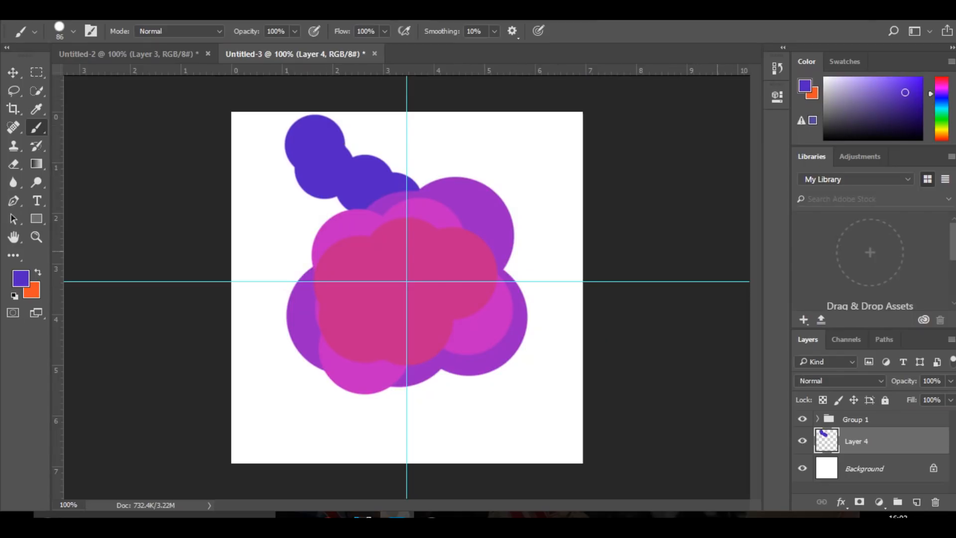
# Delete the layer holding the blue-violet circles
pyautogui.click(13, 72)
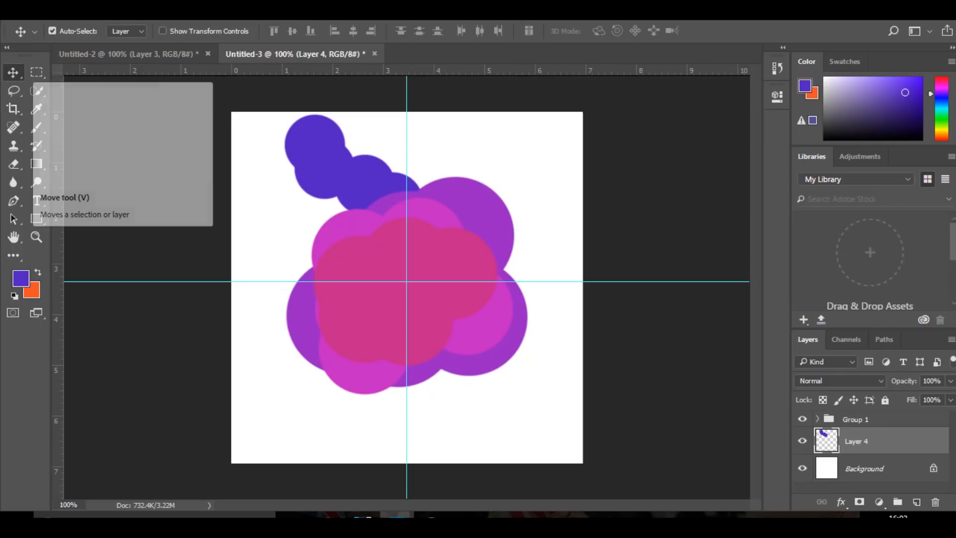
pyautogui.press('Delete')
pyautogui.press('ctrl')
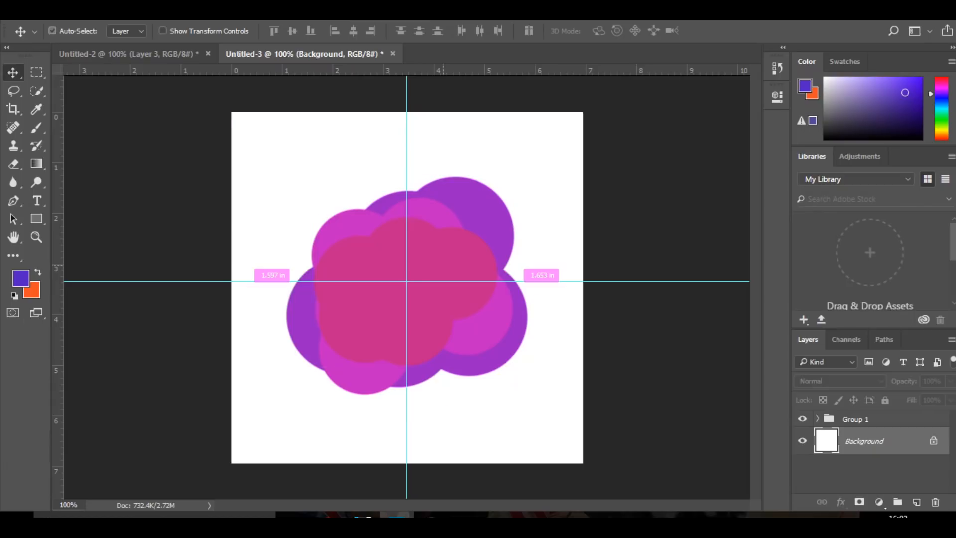
# Nudge the whole blob group slightly upward with Free Transform to centre it on the guides
pyautogui.hotkey('alt', ']')
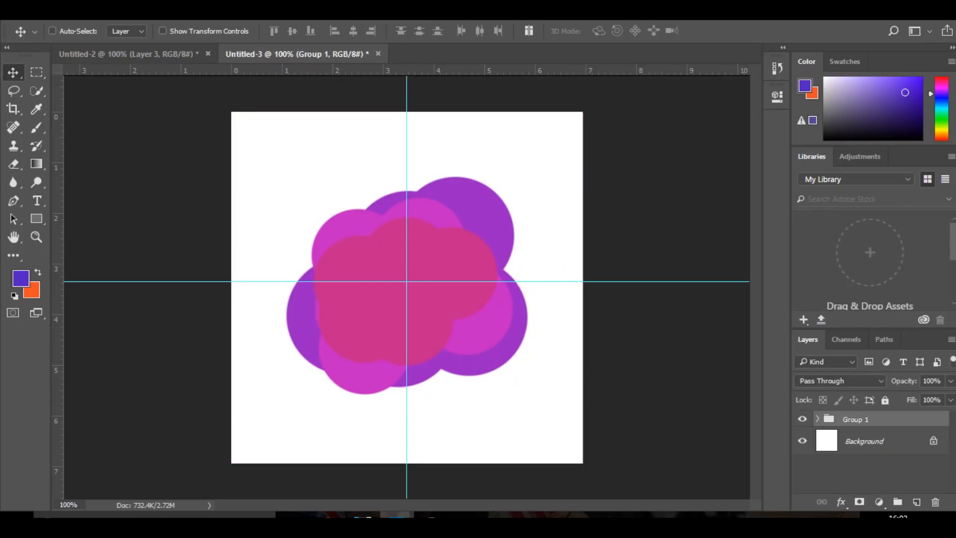
pyautogui.hotkey('ctrl', 't')
pyautogui.press('Up')
pyautogui.press('Up')
pyautogui.press('Up')
pyautogui.press('Up')
pyautogui.press('Up')
pyautogui.press('Up')
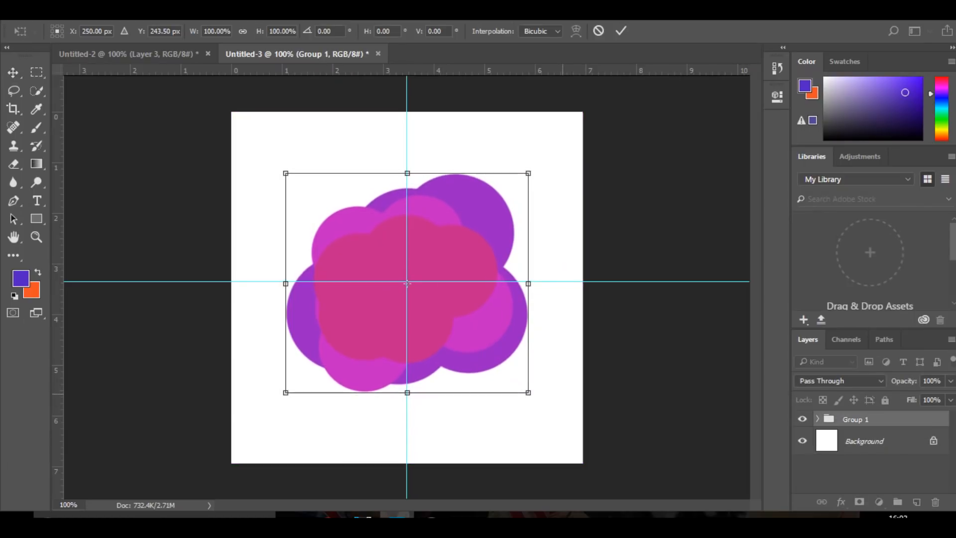
pyautogui.press('Return')
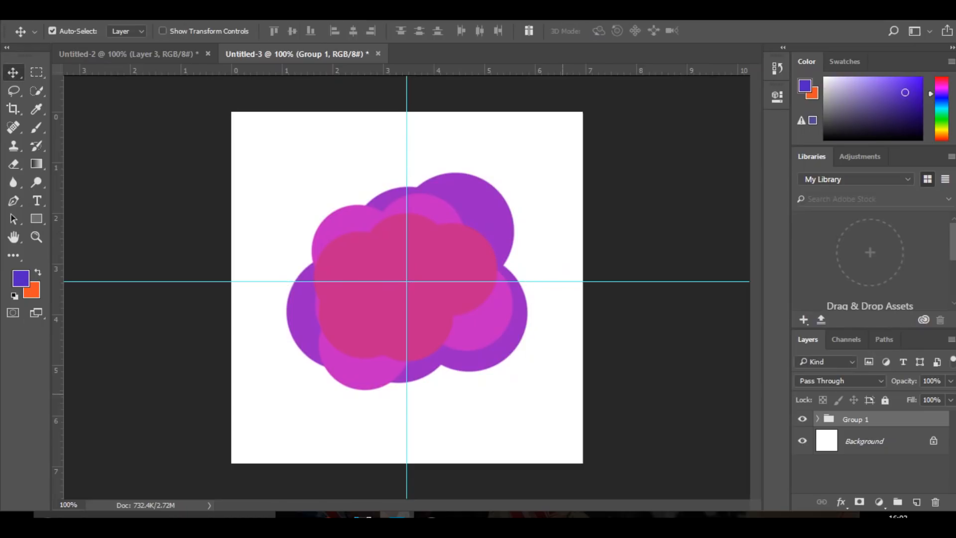
# Hide the guides and place a capital T in Longhaul Regular at 158 pt in the middle of the pink blob
pyautogui.hotkey('ctrl', ';')
pyautogui.click(37, 200)
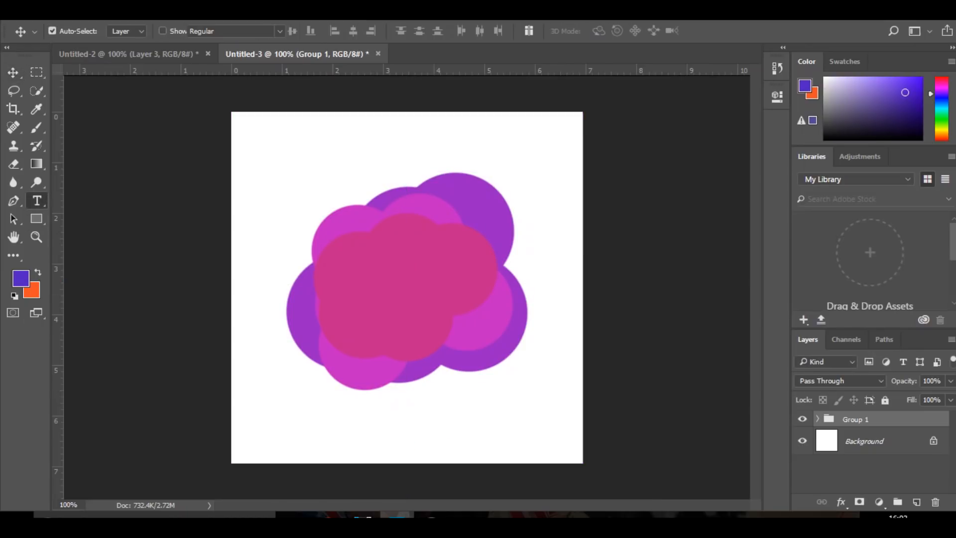
pyautogui.click(401, 298)
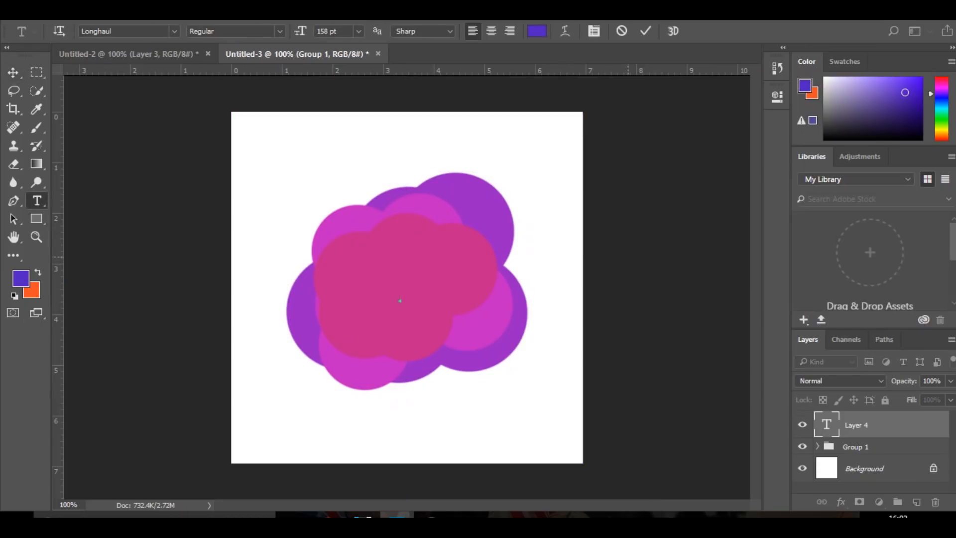
pyautogui.write('F')
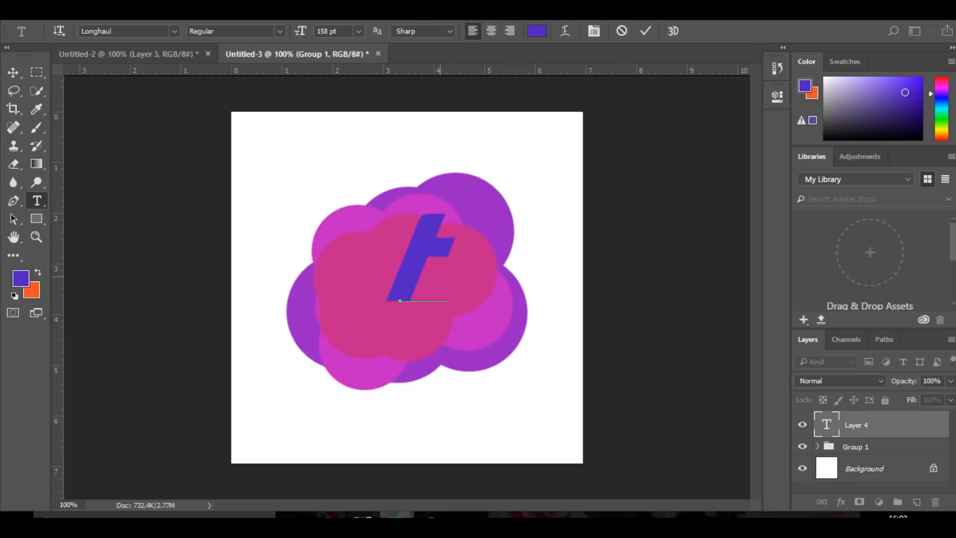
pyautogui.hotkey('ctrl', 'a')
pyautogui.press('BackSpace')
pyautogui.press('capslock')
pyautogui.write('T')
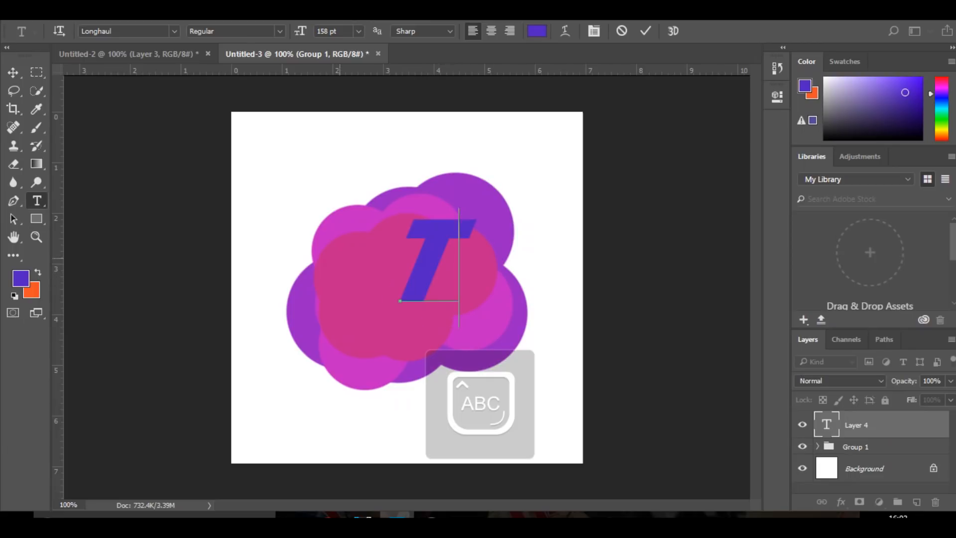
pyautogui.click(13, 72)
pyautogui.moveTo(440, 228); pyautogui.dragTo(412, 257)
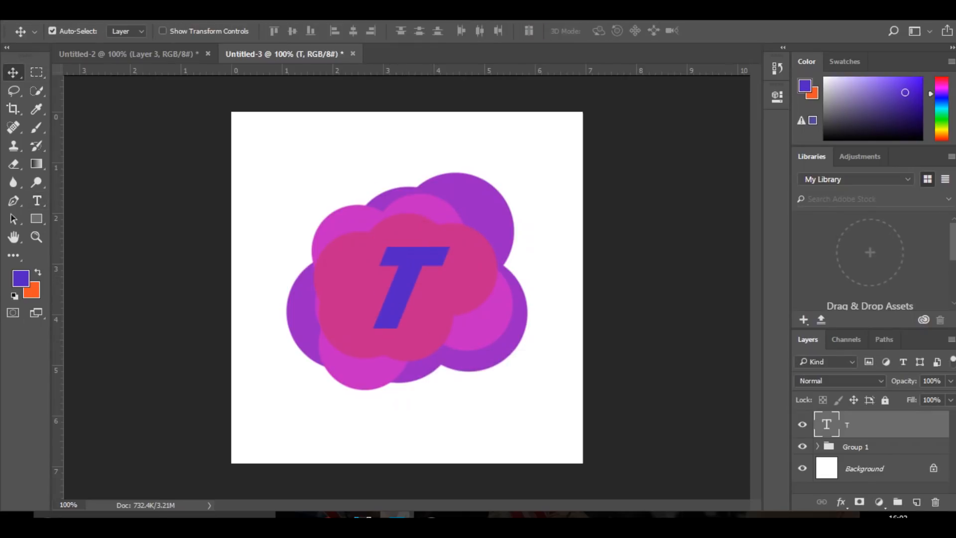
# Set the T's text colour to the purple 9722c3
pyautogui.doubleClick(826, 424)
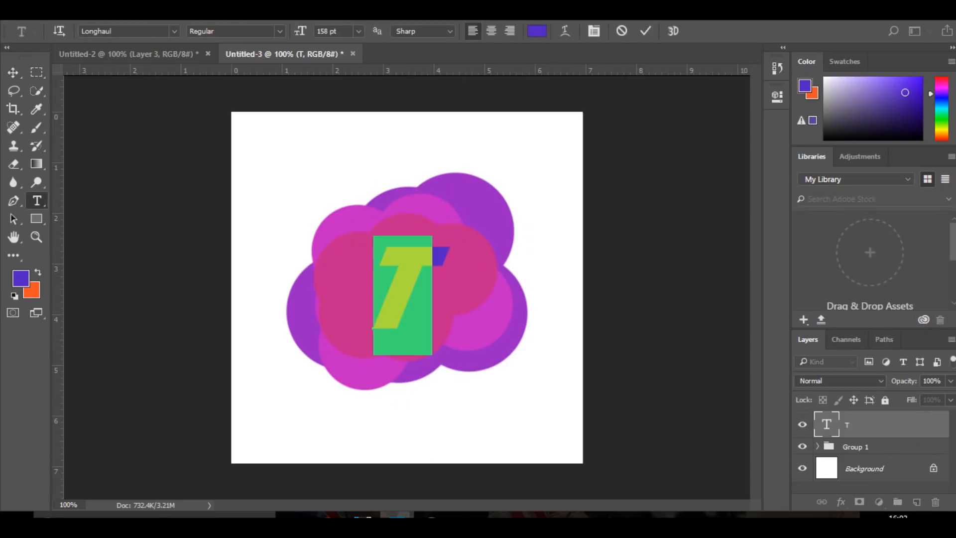
pyautogui.click(537, 31)
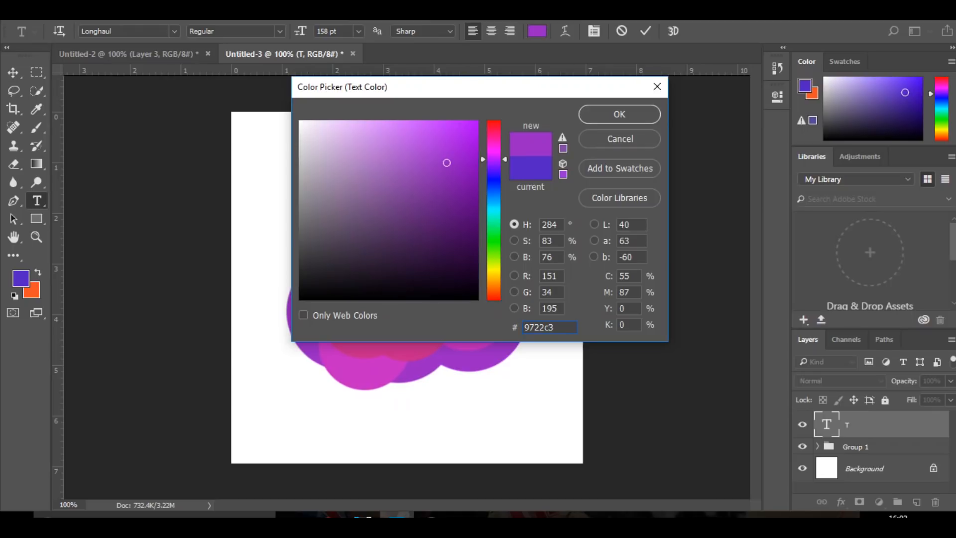
pyautogui.click(619, 114)
pyautogui.click(13, 73)
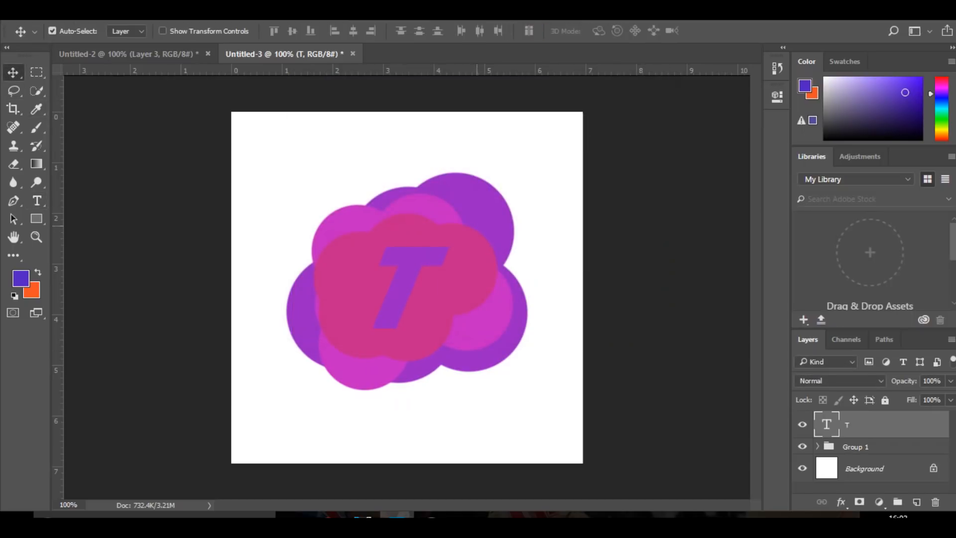
# Show the guides and shift the T slightly upward to centre it on their intersection
pyautogui.hotkey('ctrl', ';')
pyautogui.hotkey('ctrl', 't')
pyautogui.moveTo(412, 295)
pyautogui.mouseDown()
pyautogui.moveTo(406, 277)
pyautogui.moveTo(412, 288)
pyautogui.mouseUp()
pyautogui.press('Return')
# Rasterize the T's type layer and fine-tune the letter's position on the guides
pyautogui.rightClick(877, 424)
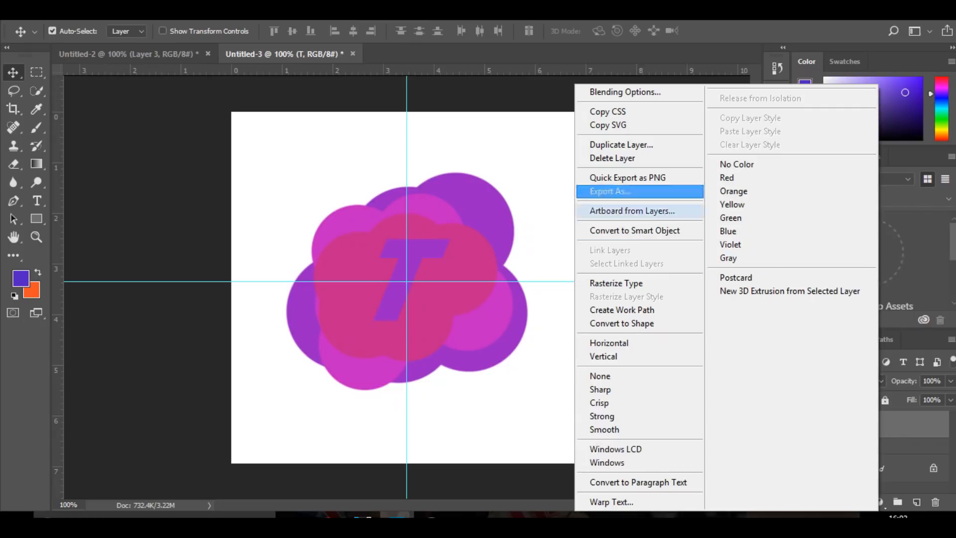
pyautogui.click(617, 283)
pyautogui.moveTo(431, 255); pyautogui.dragTo(432, 257)
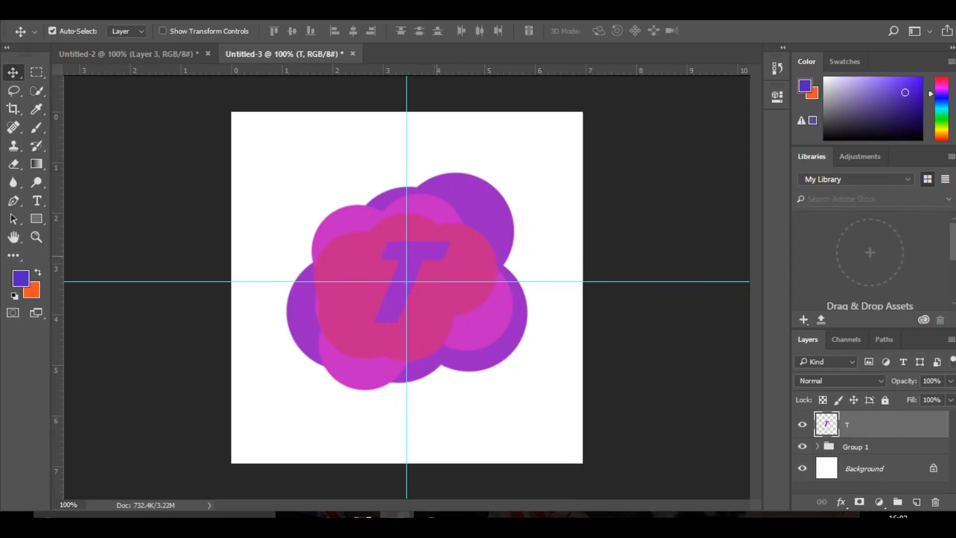
# Duplicate the T layer and give the copy a Color Overlay in the blob's magenta, c322c1
pyautogui.press('ctrl')
pyautogui.press('ctrl')
pyautogui.hotkey('ctrl', 'j')
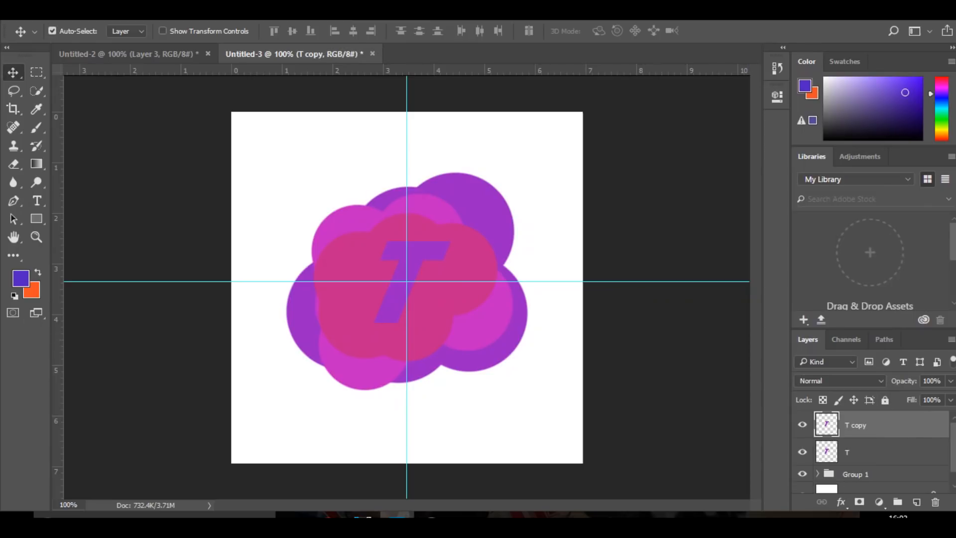
pyautogui.doubleClick(897, 425)
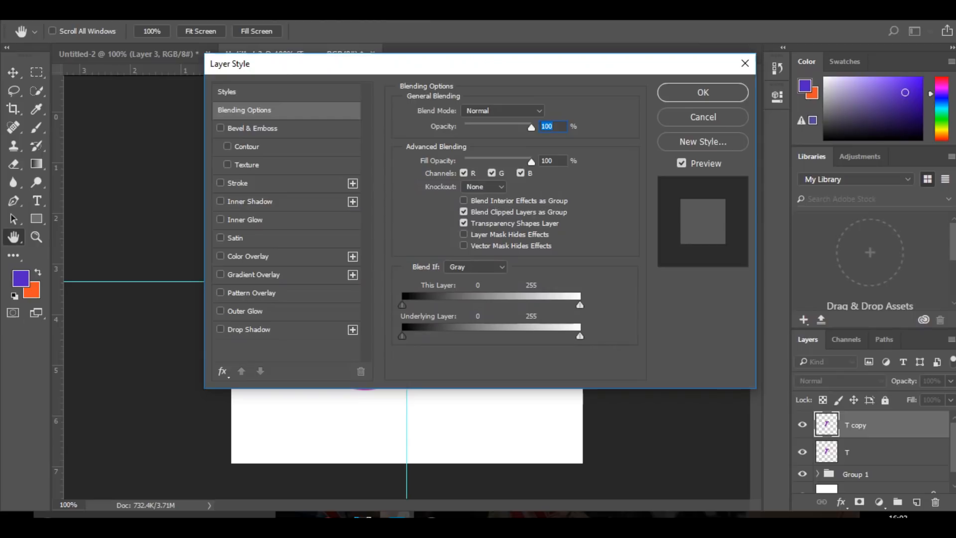
pyautogui.moveTo(405, 68); pyautogui.dragTo(743, 61)
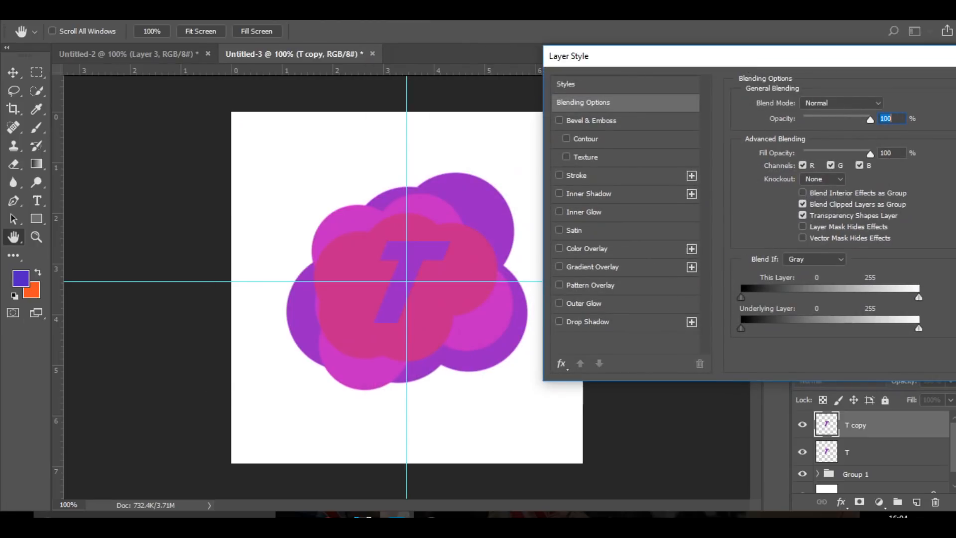
pyautogui.click(588, 248)
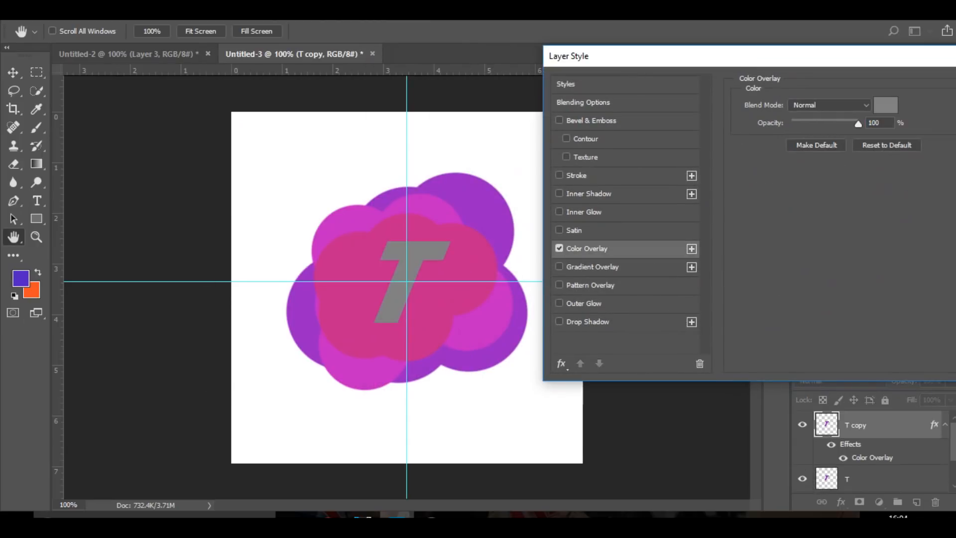
pyautogui.click(885, 105)
pyautogui.moveTo(428, 88); pyautogui.dragTo(713, 35)
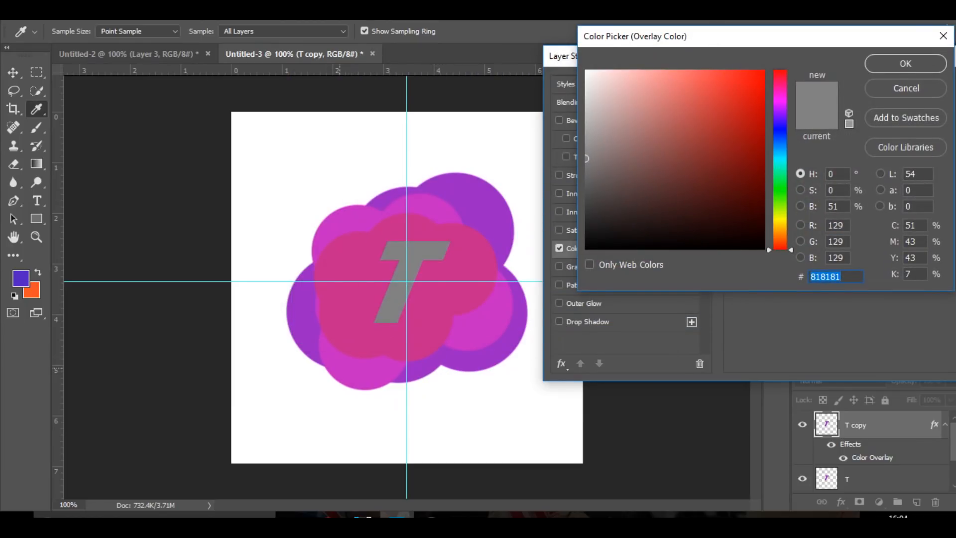
pyautogui.click(340, 366)
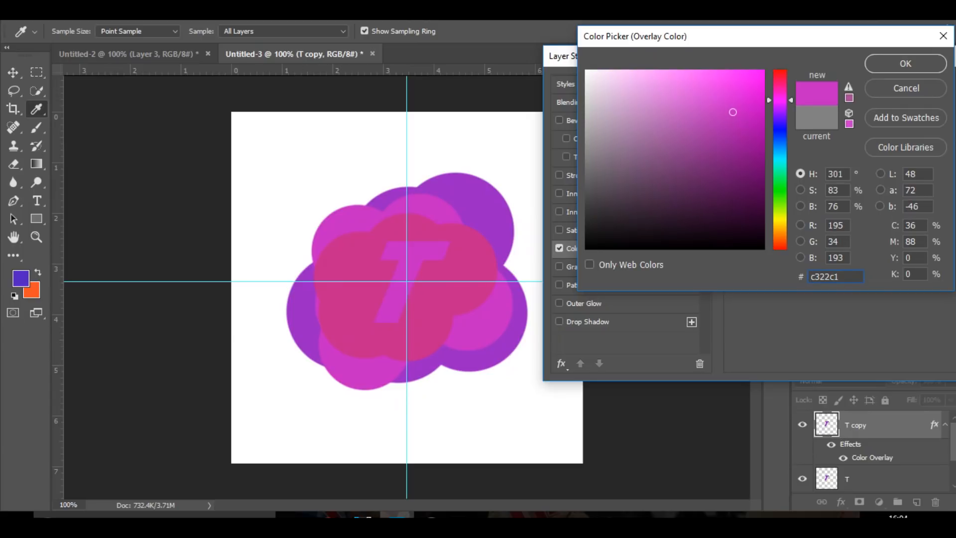
pyautogui.press('Return')
pyautogui.moveTo(697, 56); pyautogui.dragTo(573, 76)
pyautogui.press('Return')
# Rasterize the magenta T copy's layer style and move the copy beneath the purple T layer
pyautogui.rightClick(876, 424)
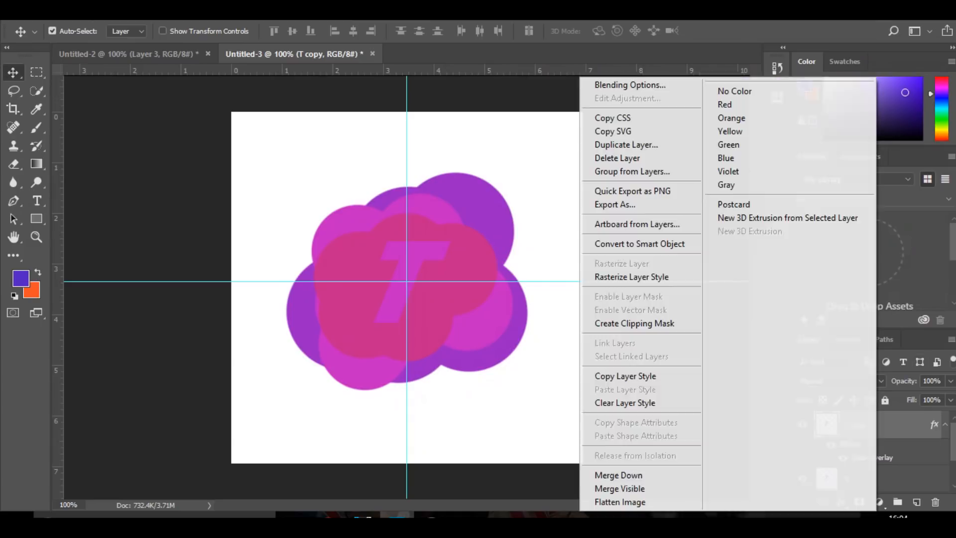
pyautogui.click(642, 277)
pyautogui.moveTo(876, 454); pyautogui.dragTo(876, 456)
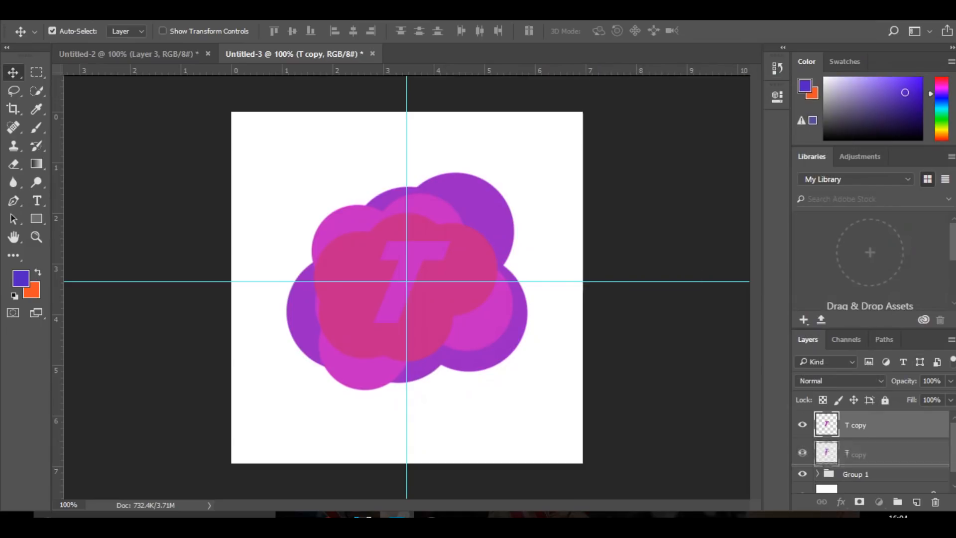
# Offset the magenta T copy slightly down and right as a shadow of the purple T, and hide the guides
pyautogui.rightClick(876, 426)
pyautogui.press('Escape')
pyautogui.click(876, 452)
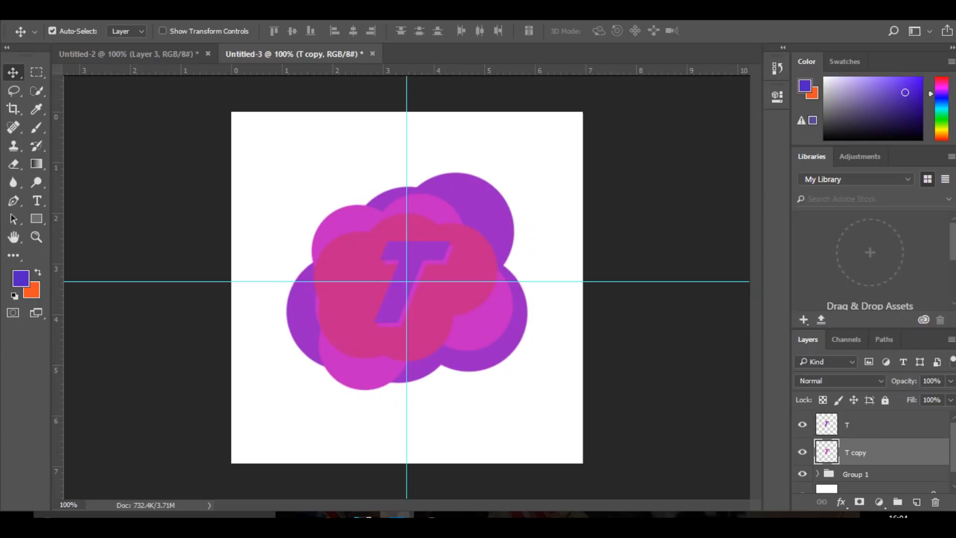
pyautogui.hotkey('ctrl', ';')
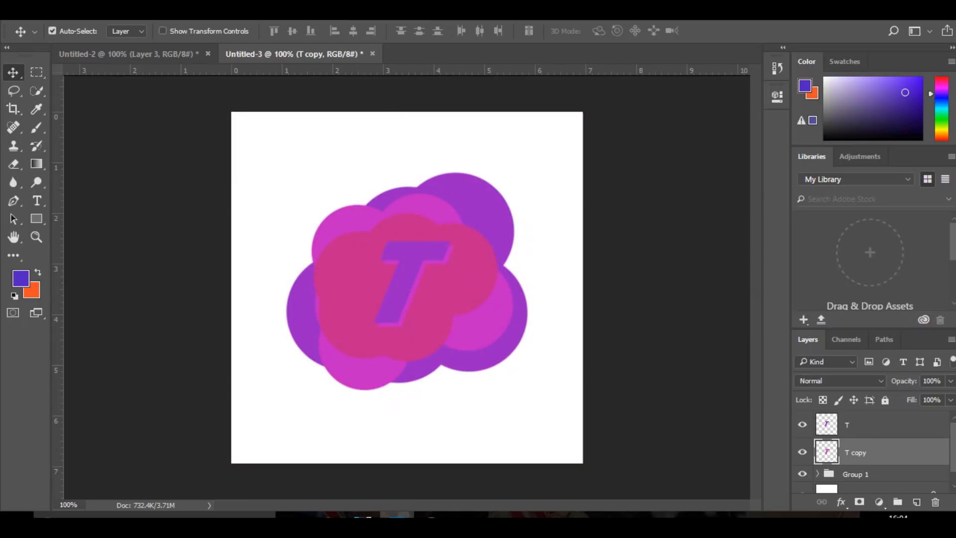
# Group both T layers together with the blob group into one logo group
pyautogui.click(866, 424)
pyautogui.scroll(-1, 866, 452)
pyautogui.keyDown('shift'); pyautogui.click(866, 458); pyautogui.keyUp('shift')
pyautogui.press('ctrl')
pyautogui.hotkey('ctrl', 'g')
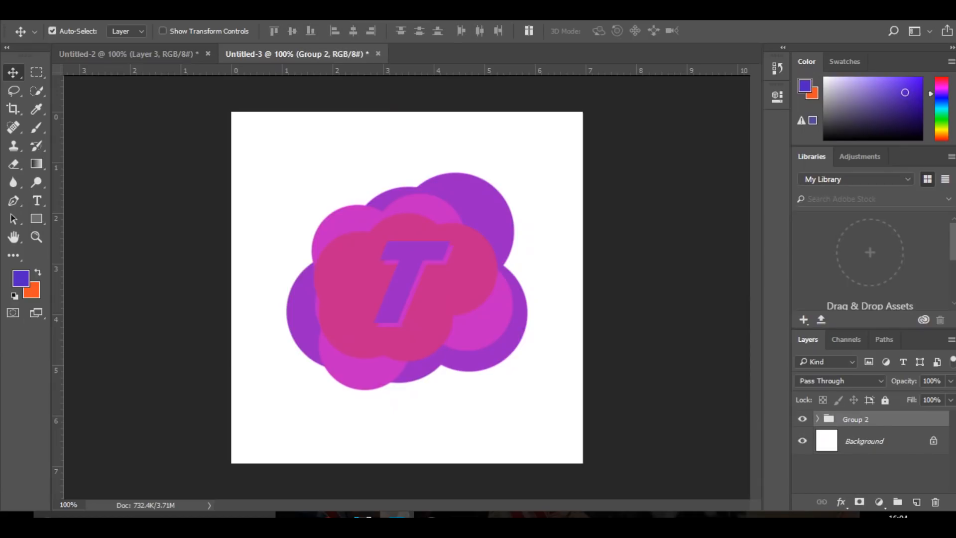
# Duplicate the logo group, hide the original group and merge the copy into a single layer
pyautogui.hotkey('ctrl', 'j')
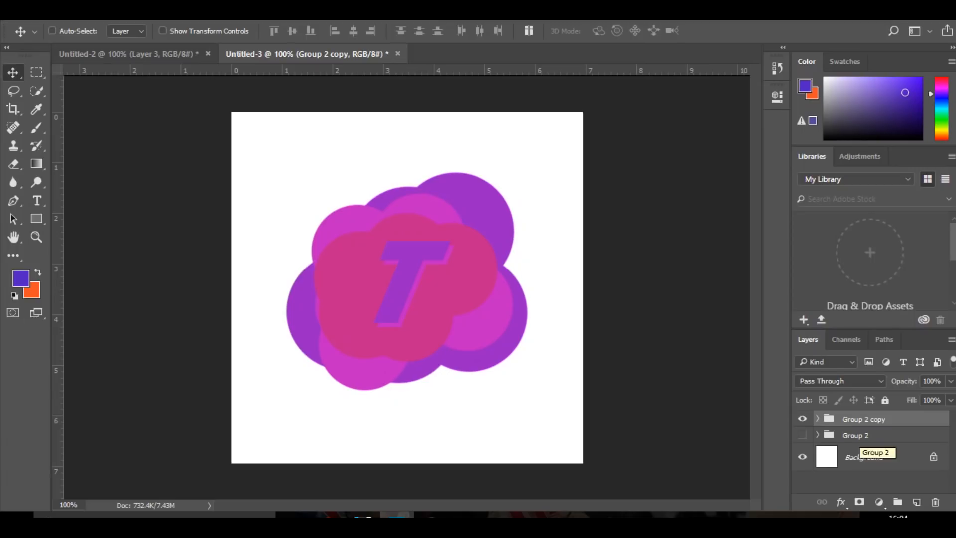
pyautogui.hotkey('ctrl', 'e')
pyautogui.click(802, 424)
pyautogui.moveTo(370, 326); pyautogui.dragTo(350, 349)
pyautogui.hotkey('ctrl', 'z')
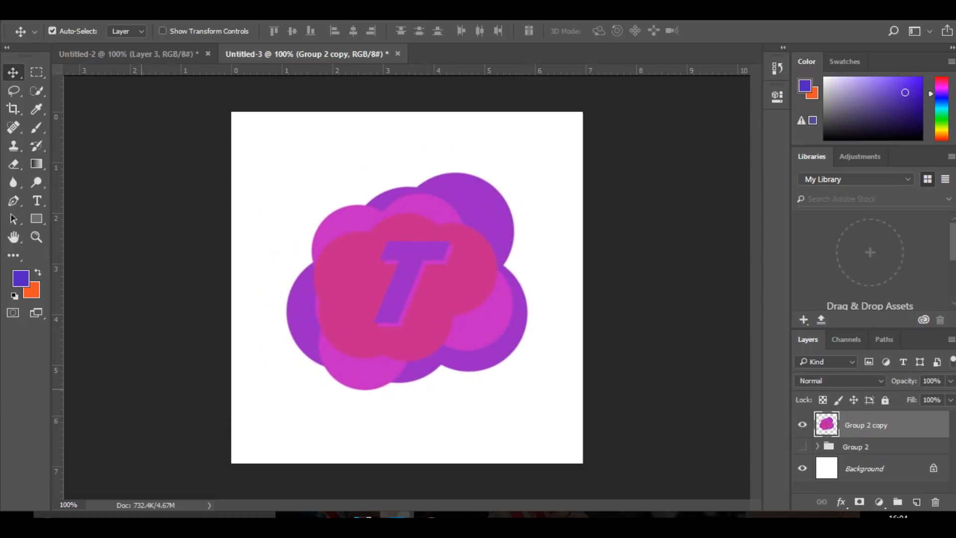
# Duplicate the merged logo layer and apply the Mosaic filter to the copy
pyautogui.press('ctrl')
pyautogui.hotkey('ctrl', 'j')
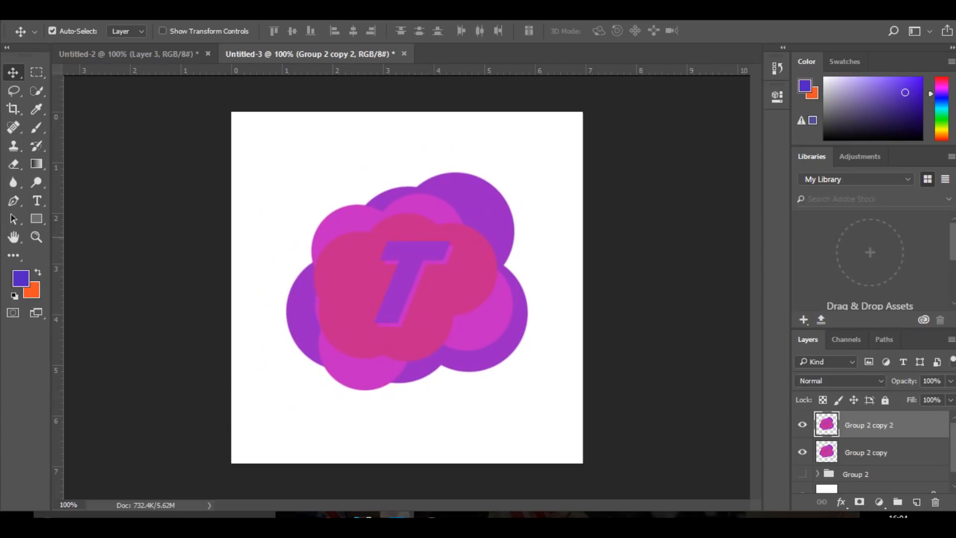
pyautogui.click(211, 11)
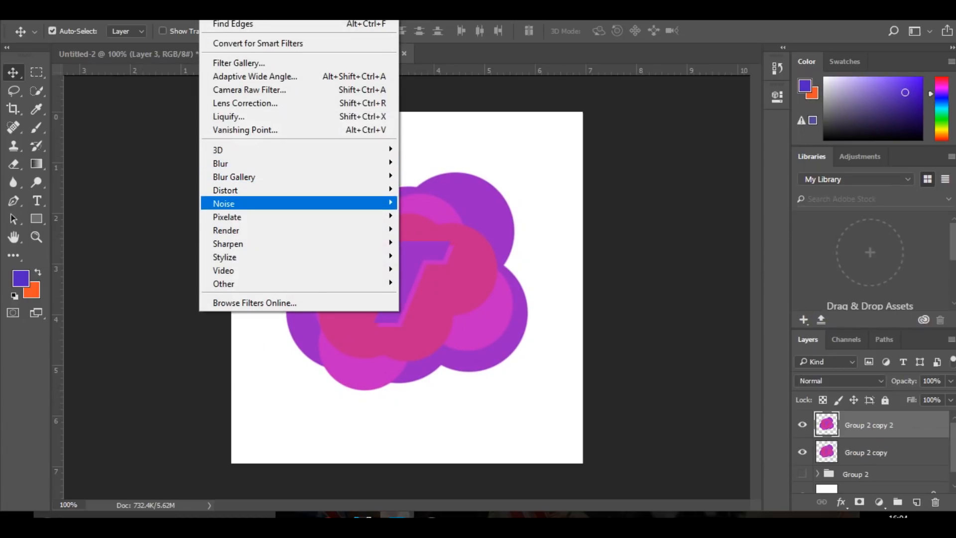
pyautogui.moveTo(227, 216)
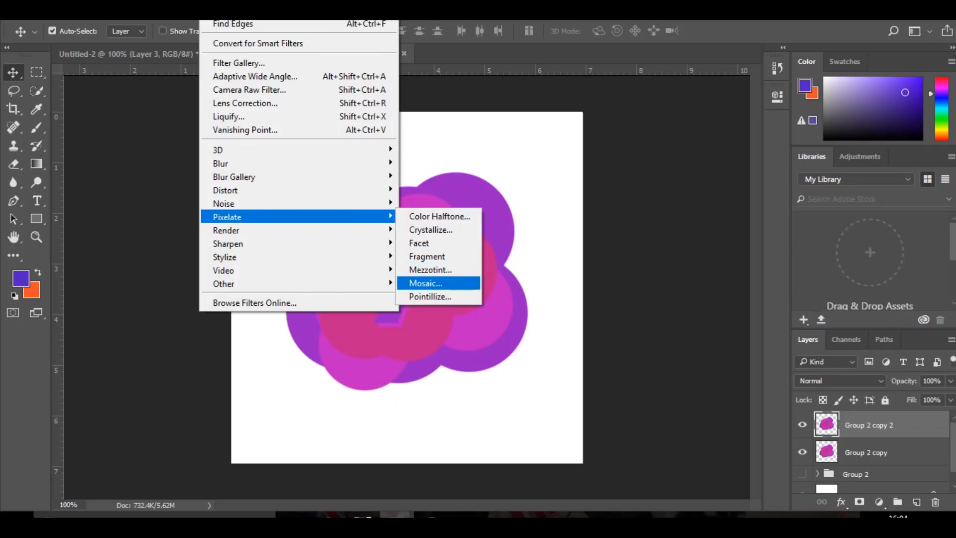
pyautogui.click(428, 282)
pyautogui.click(555, 122)
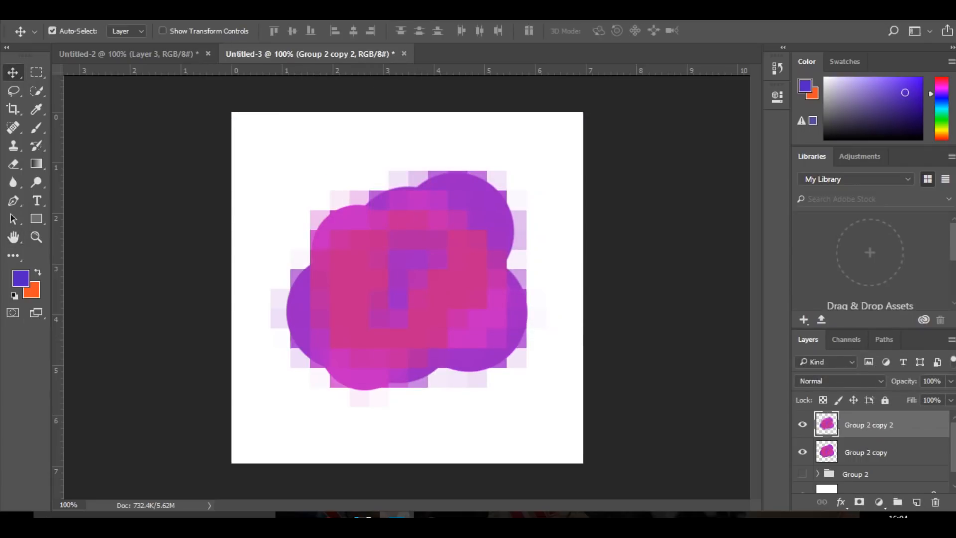
# Turn the mosaic copy into glowing grid lines using Find Edges, inverted colours and the Color Dodge blend mode
pyautogui.click(211, 11)
pyautogui.moveTo(298, 257)
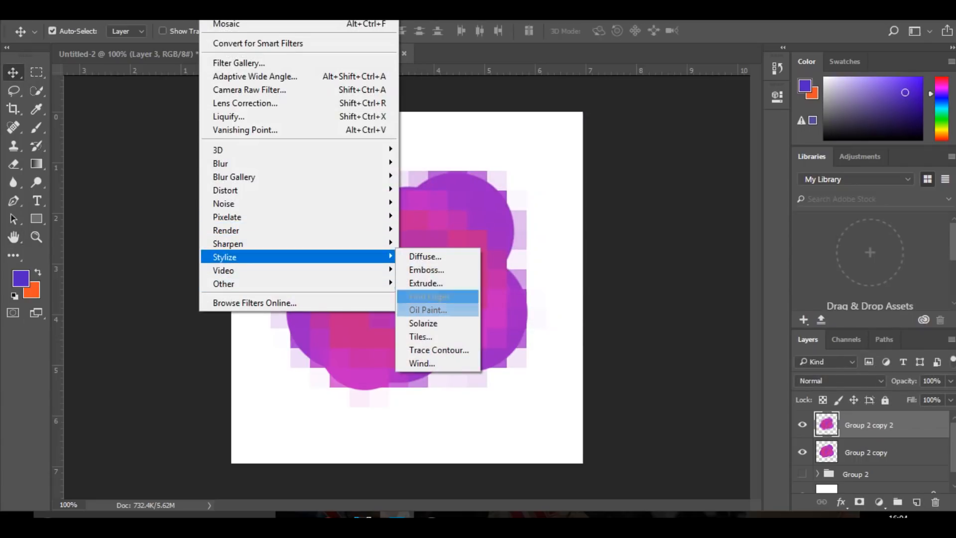
pyautogui.click(428, 296)
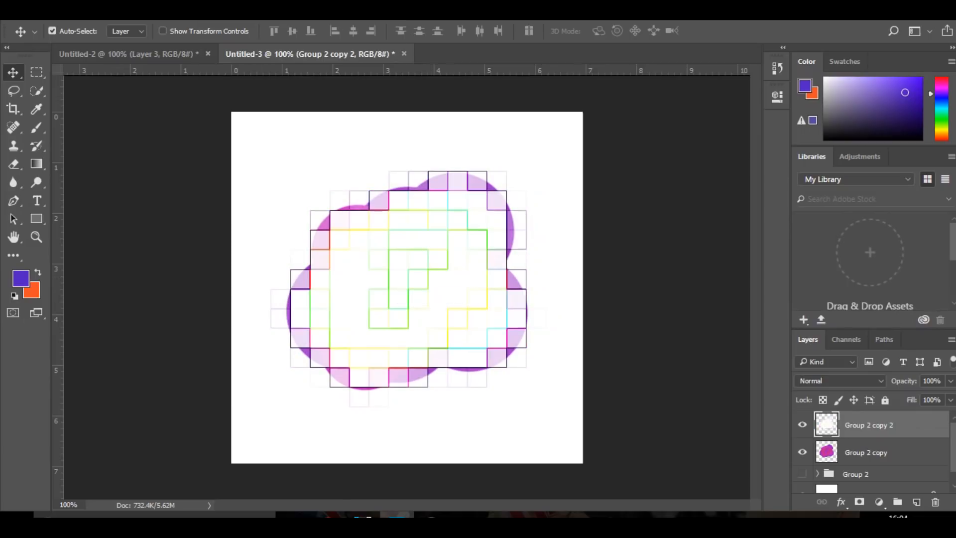
pyautogui.hotkey('ctrl', 'i')
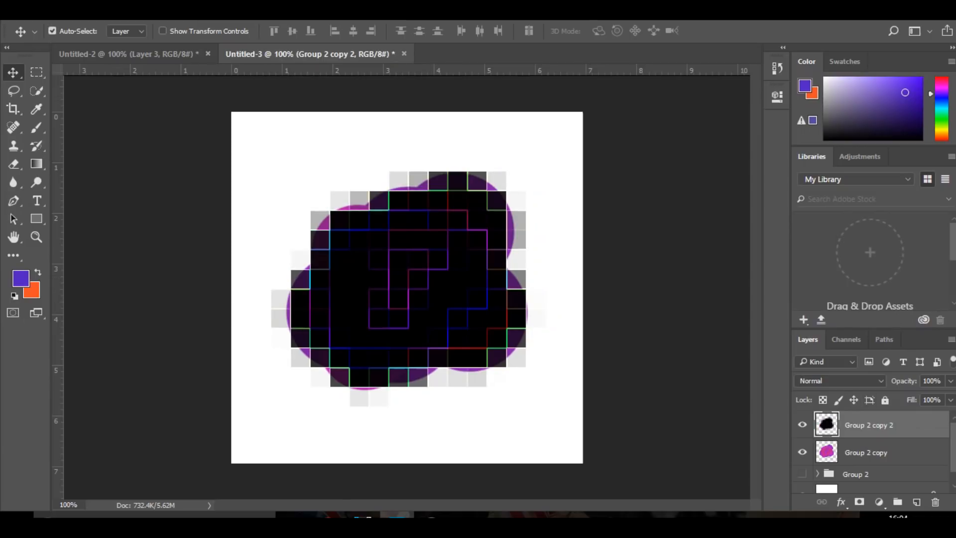
pyautogui.click(840, 380)
pyautogui.click(815, 200)
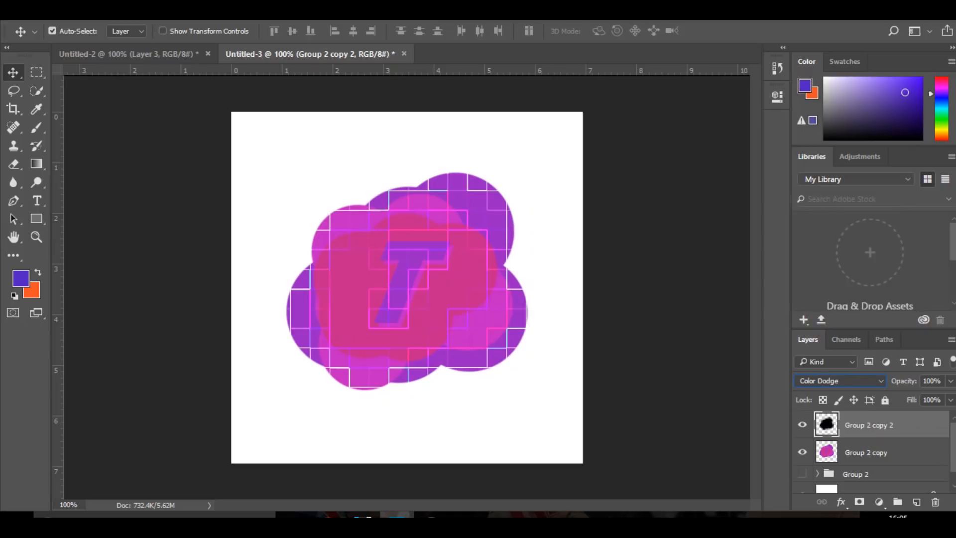
# Fade parts of the grid lines over the letter T and surrounding blobs with a soft eraser of about 227 px
pyautogui.click(13, 164)
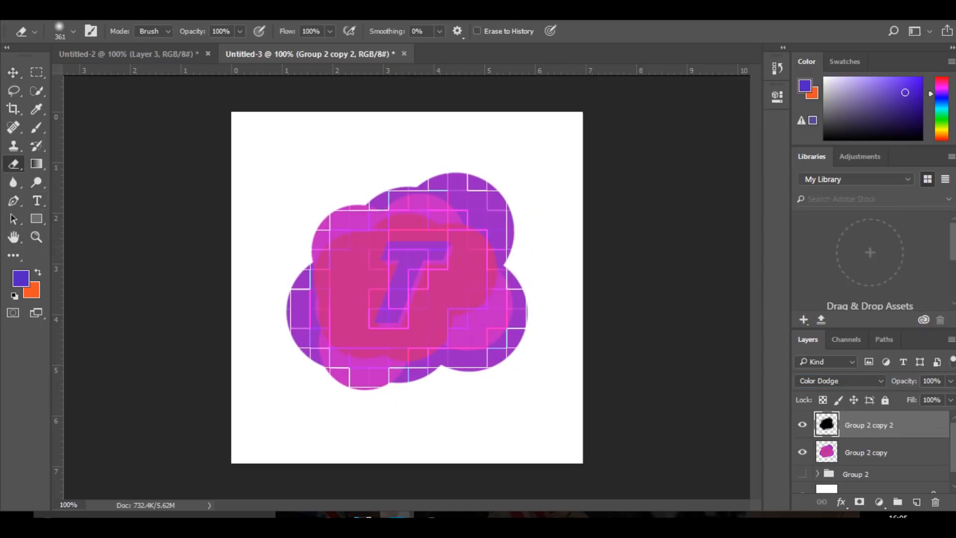
pyautogui.moveTo(471, 272); pyautogui.dragTo(421, 272)
pyautogui.press('capslock')
pyautogui.moveTo(368, 325); pyautogui.dragTo(374, 325)
pyautogui.click(371, 389)
pyautogui.click(373, 389)
pyautogui.click(371, 252)
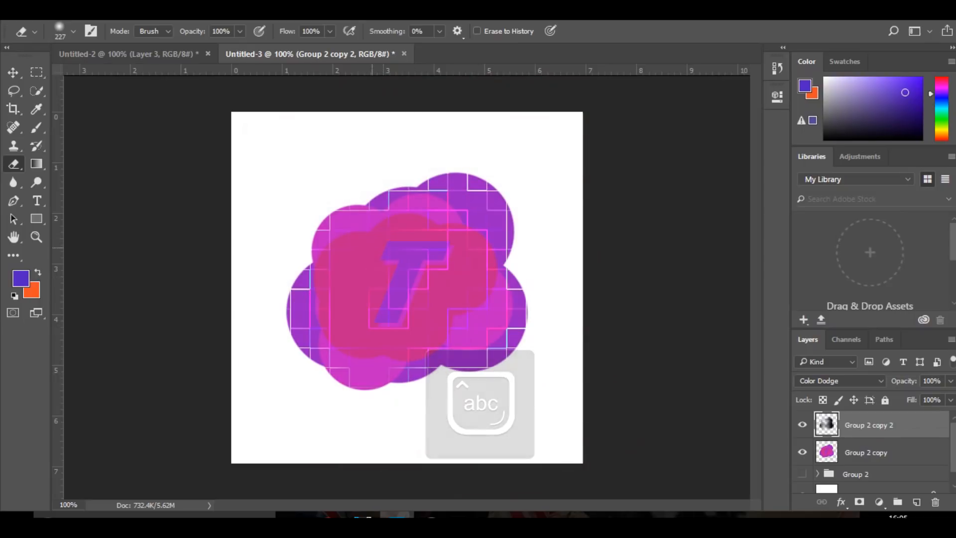
pyautogui.click(503, 271)
pyautogui.click(504, 272)
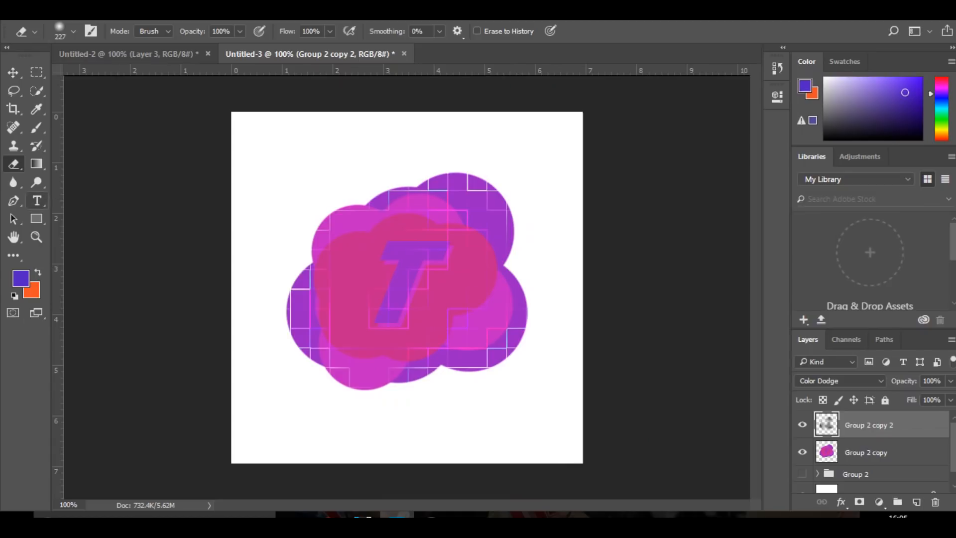
pyautogui.click(401, 297)
pyautogui.press('v')
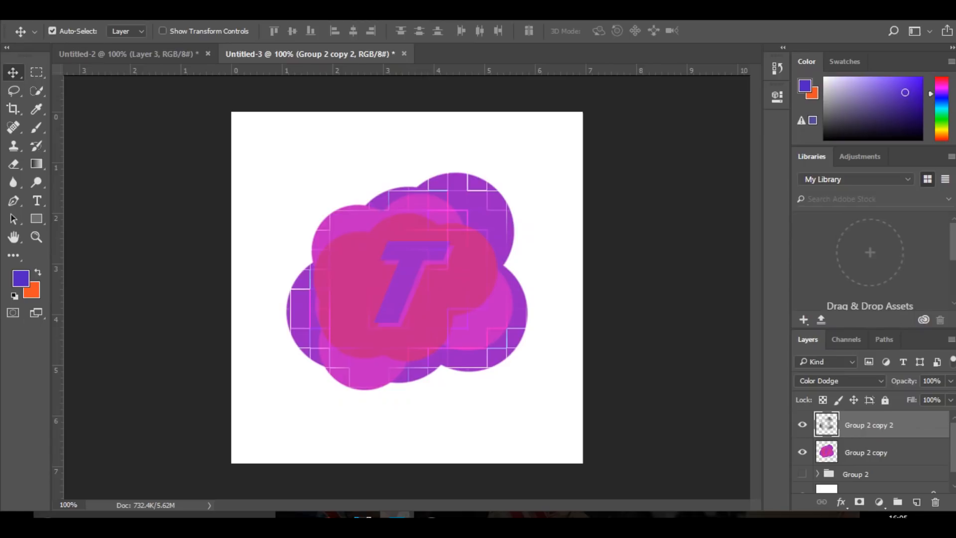
# Group the grid-line layer with the merged logo layer beneath it
pyautogui.click(866, 452)
pyautogui.keyDown('shift'); pyautogui.click(868, 424); pyautogui.keyUp('shift')
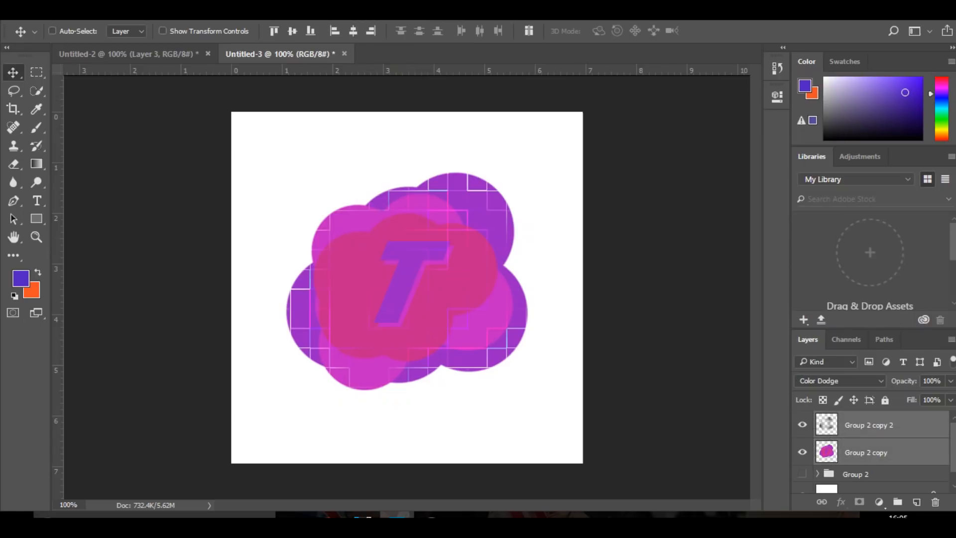
pyautogui.hotkey('ctrl', 'g')
# Show the original logo group and scale it to about 189% behind the new logo group
pyautogui.click(802, 435)
pyautogui.click(866, 435)
pyautogui.click(53, 31)
pyautogui.hotkey('ctrl', 't')
pyautogui.moveTo(530, 169); pyautogui.dragTo(639, 74)
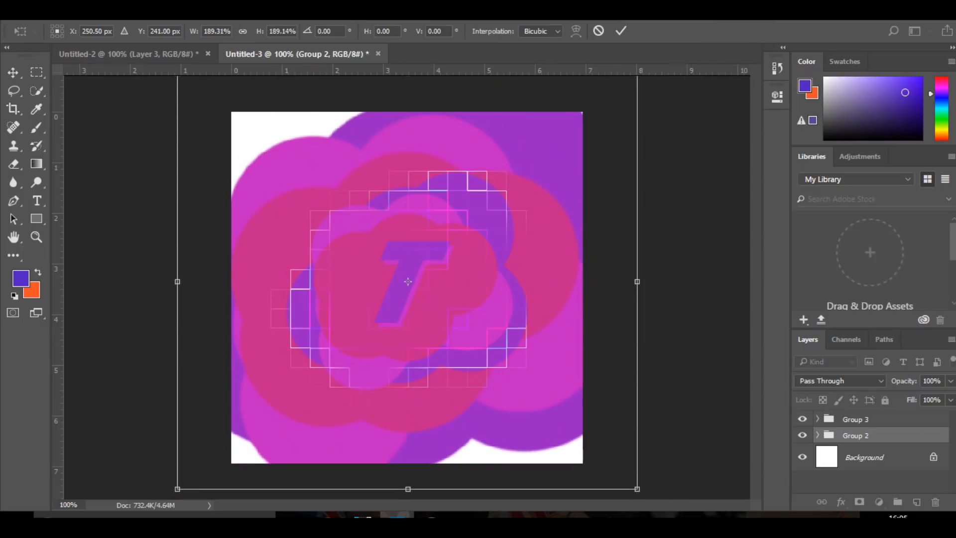
pyautogui.press('Return')
pyautogui.click(950, 380)
pyautogui.moveTo(949, 397)
pyautogui.mouseDown()
pyautogui.moveTo(887, 398)
pyautogui.moveTo(949, 397)
pyautogui.mouseUp()
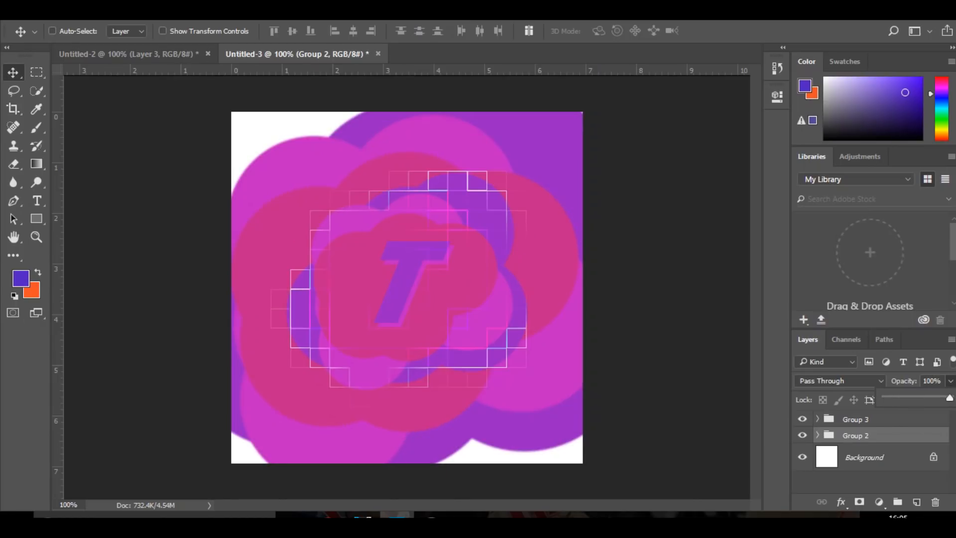
pyautogui.hotkey('ctrl', 't')
pyautogui.moveTo(637, 489); pyautogui.dragTo(824, 515)
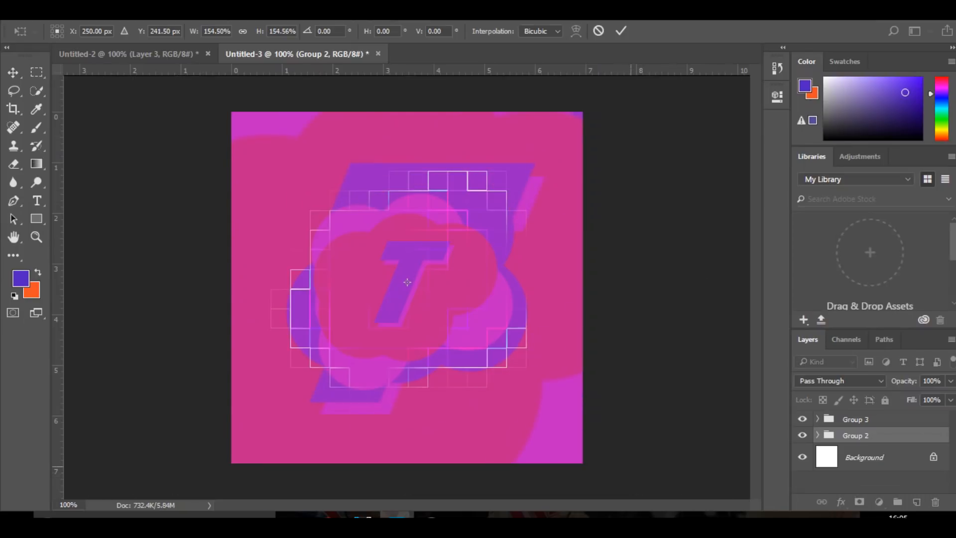
pyautogui.hotkey('ctrl', '-')
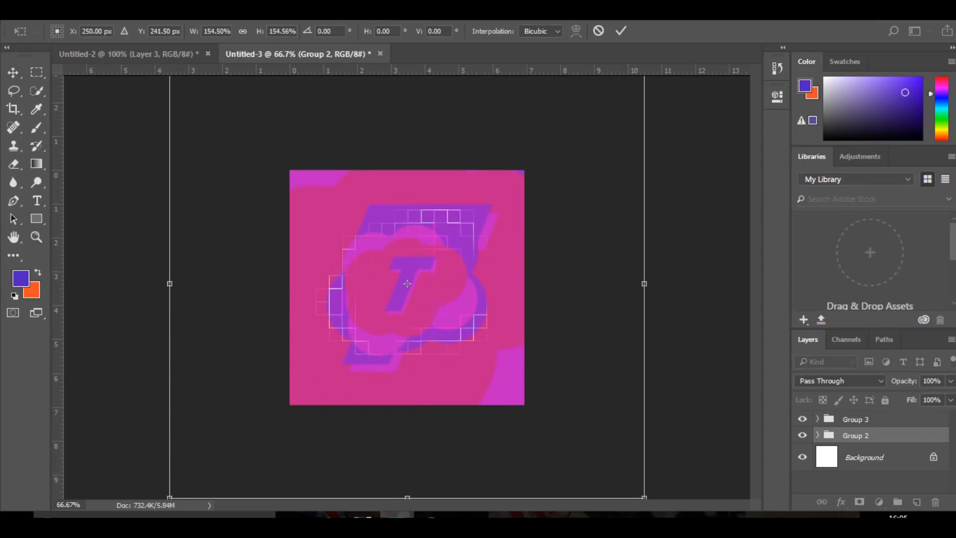
pyautogui.moveTo(644, 498); pyautogui.dragTo(606, 462)
pyautogui.moveTo(618, 328); pyautogui.dragTo(622, 373)
pyautogui.press('Return')
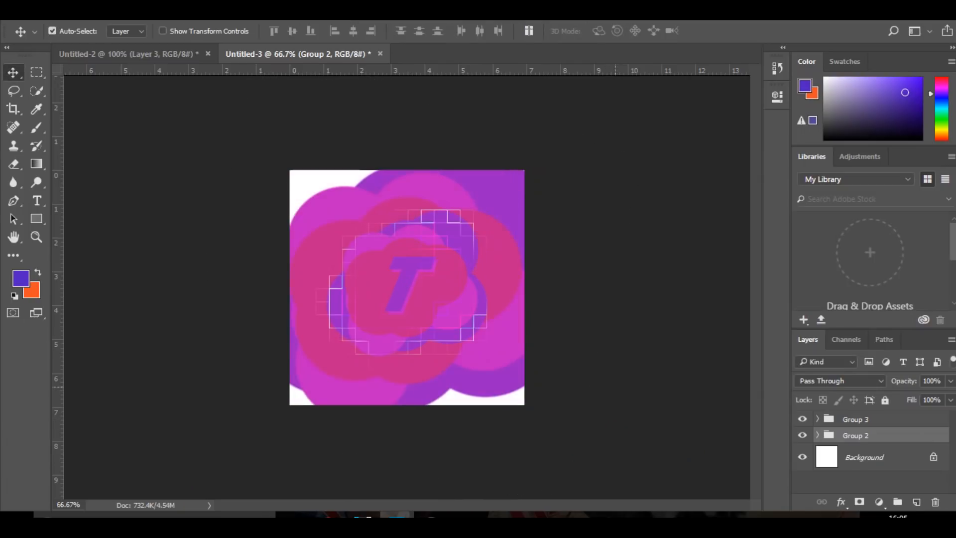
# Enlarge the original logo group until it fills the canvas and merge it into a single layer
pyautogui.hotkey('ctrl', 't')
pyautogui.moveTo(560, 144); pyautogui.dragTo(605, 104)
pyautogui.press('Return')
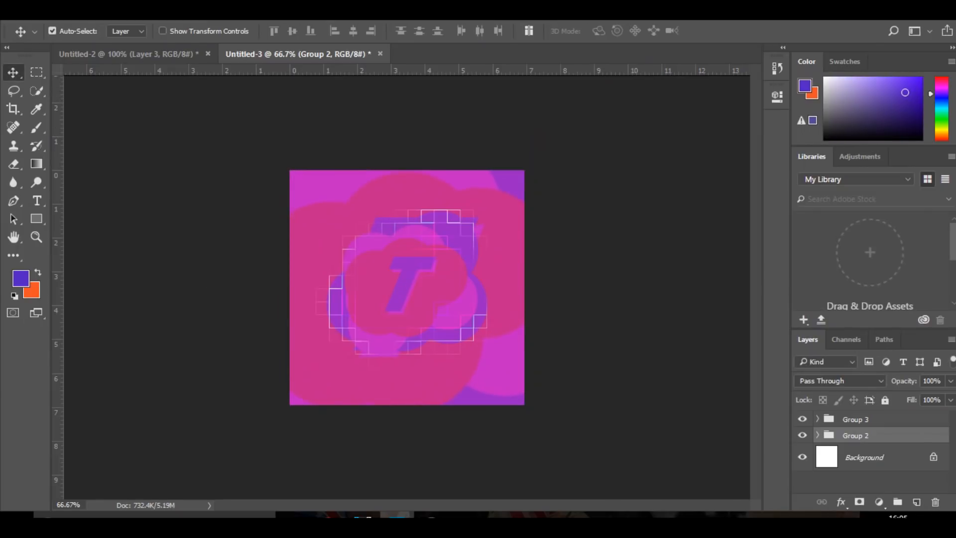
pyautogui.click(210, 11)
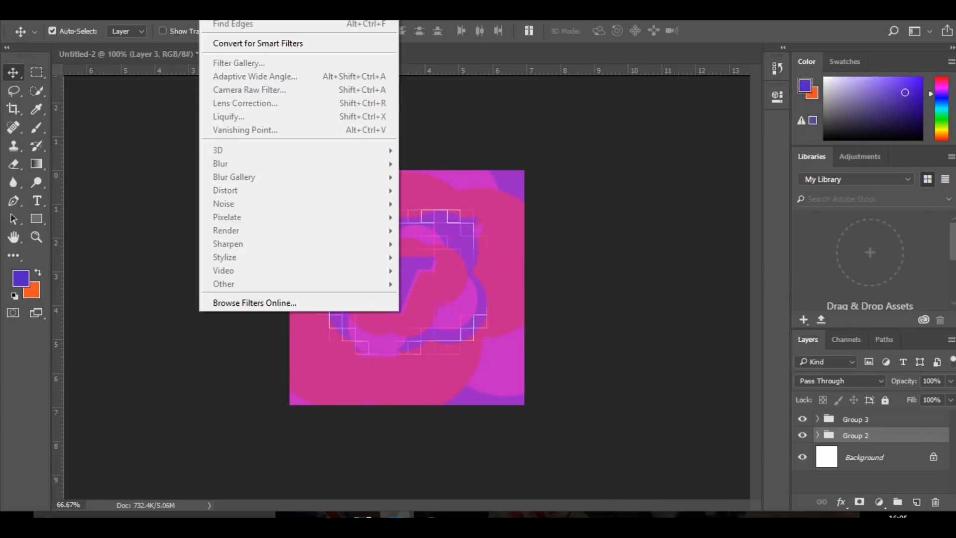
pyautogui.press('Escape')
pyautogui.hotkey('ctrl', 'e')
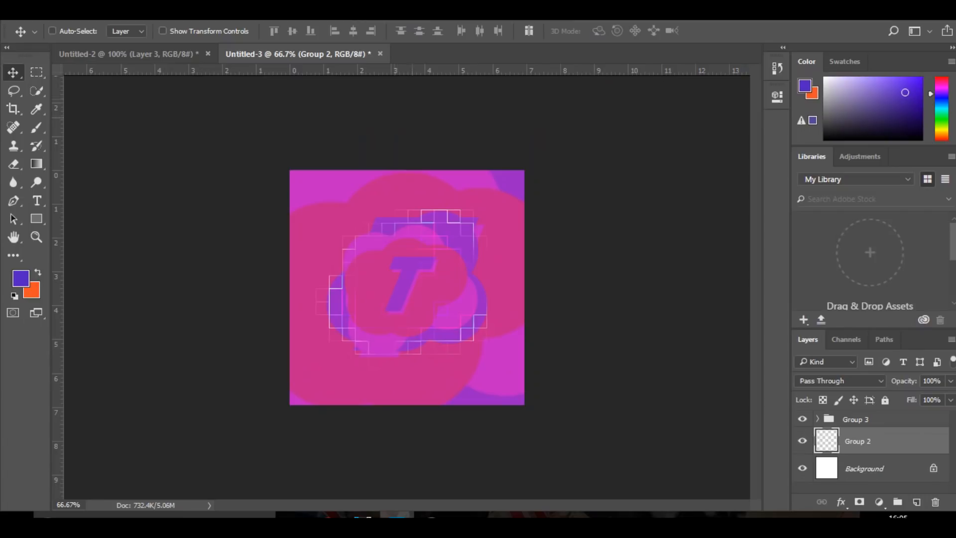
# Apply a Gaussian Blur with a 19.4 pixel radius to the merged background logo layer
pyautogui.click(210, 11)
pyautogui.moveTo(298, 164)
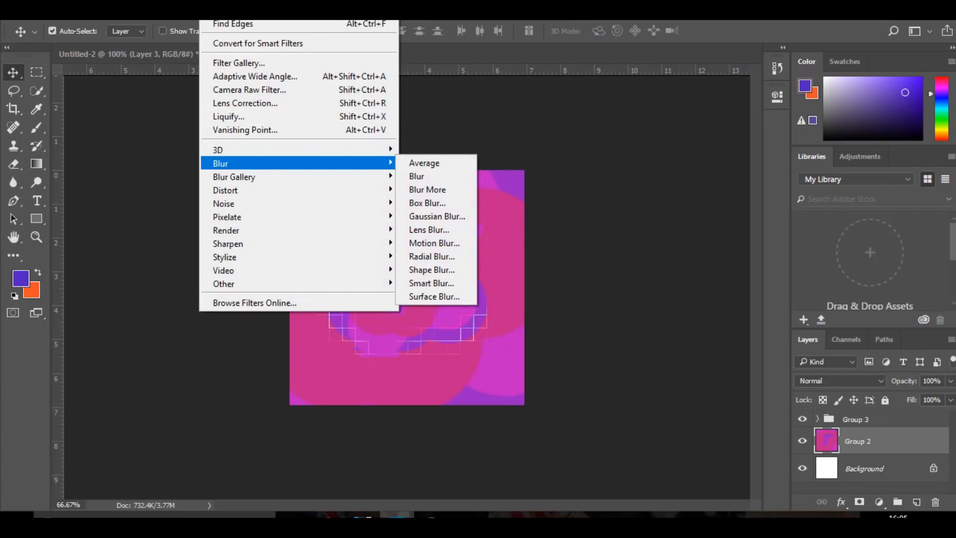
pyautogui.click(436, 216)
pyautogui.moveTo(388, 311); pyautogui.dragTo(439, 312)
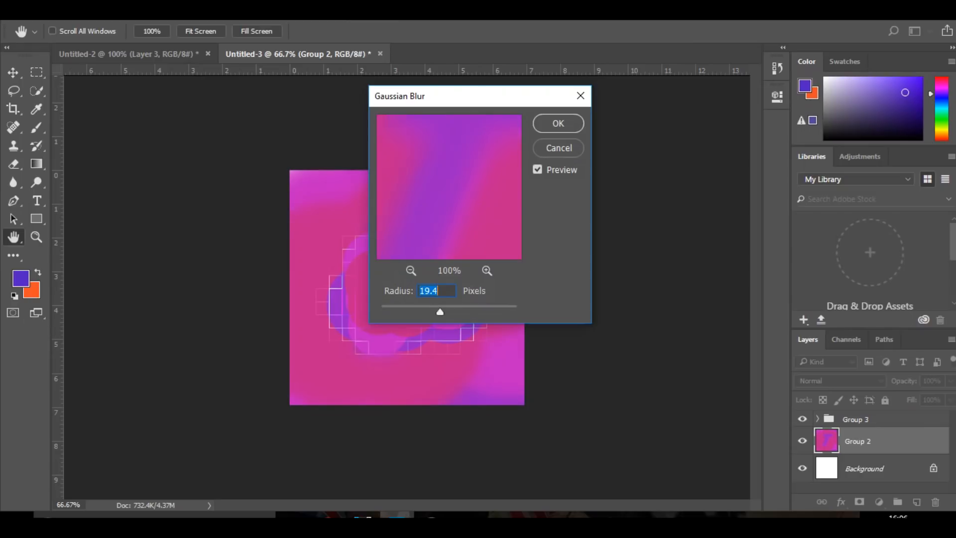
pyautogui.click(558, 123)
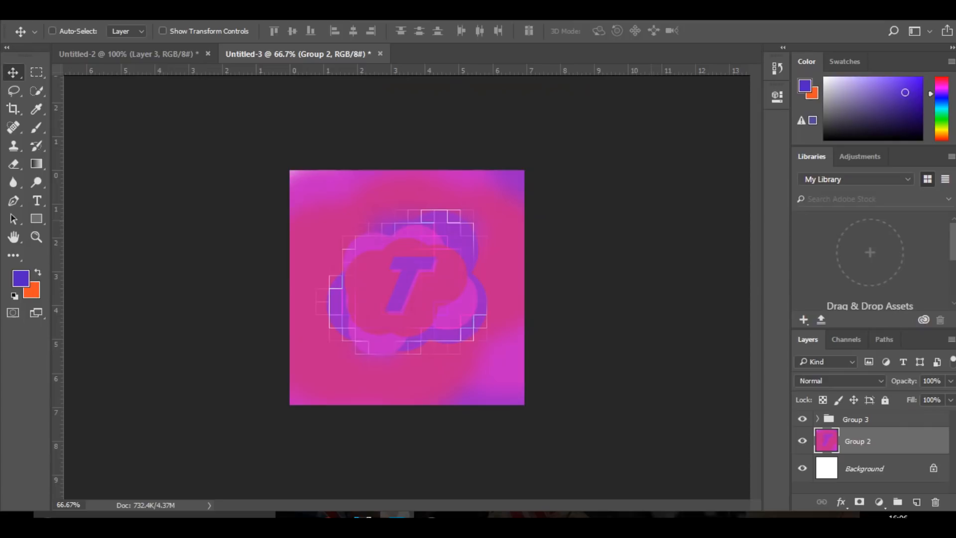
# Enlarge the blurred background layer slightly beyond the canvas edges
pyautogui.hotkey('ctrl', 't')
pyautogui.moveTo(604, 105); pyautogui.dragTo(630, 81)
pyautogui.press('Return')
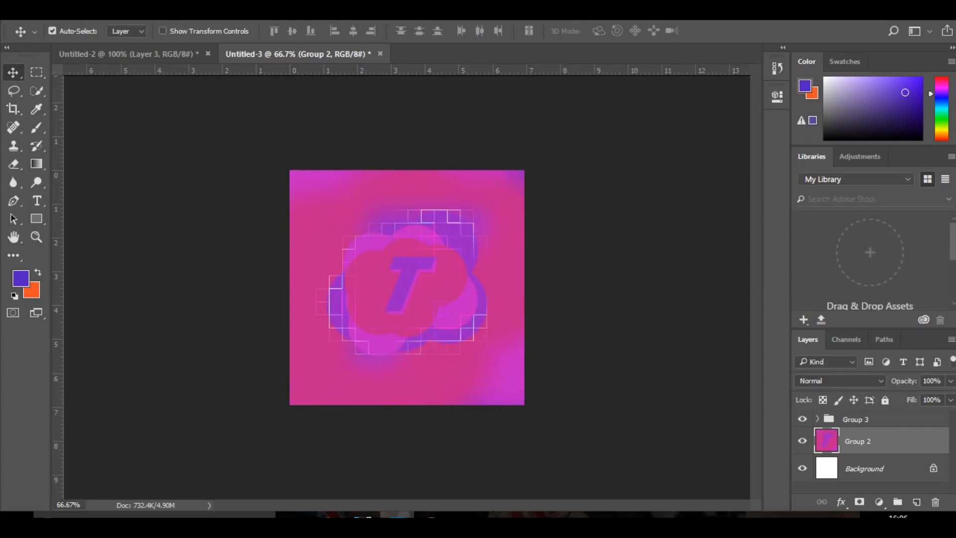
# Scale the foreground logo group to about 163% and rotate it to about -5.87 degrees
pyautogui.click(866, 419)
pyautogui.hotkey('ctrl', 't')
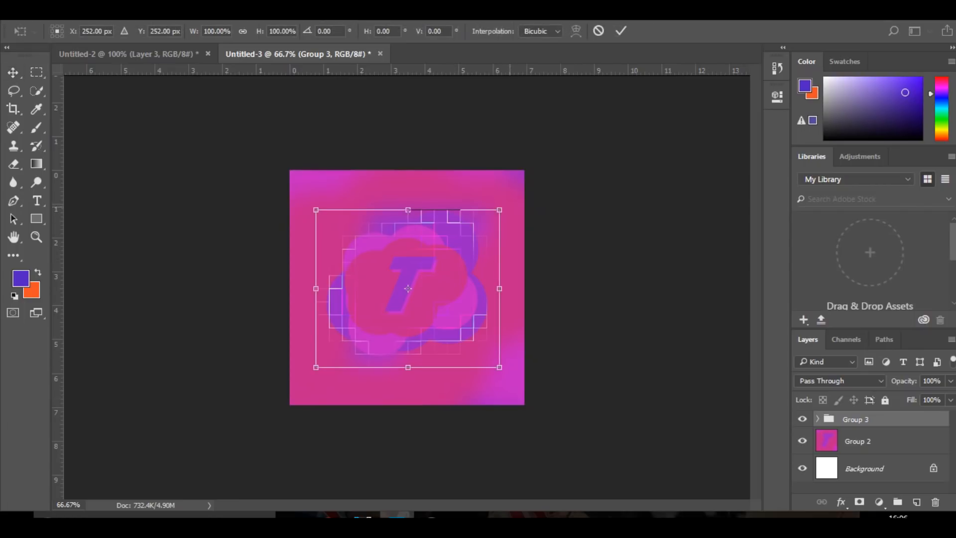
pyautogui.moveTo(505, 206); pyautogui.dragTo(546, 136)
pyautogui.moveTo(646, 217); pyautogui.dragTo(647, 188)
pyautogui.press('Return')
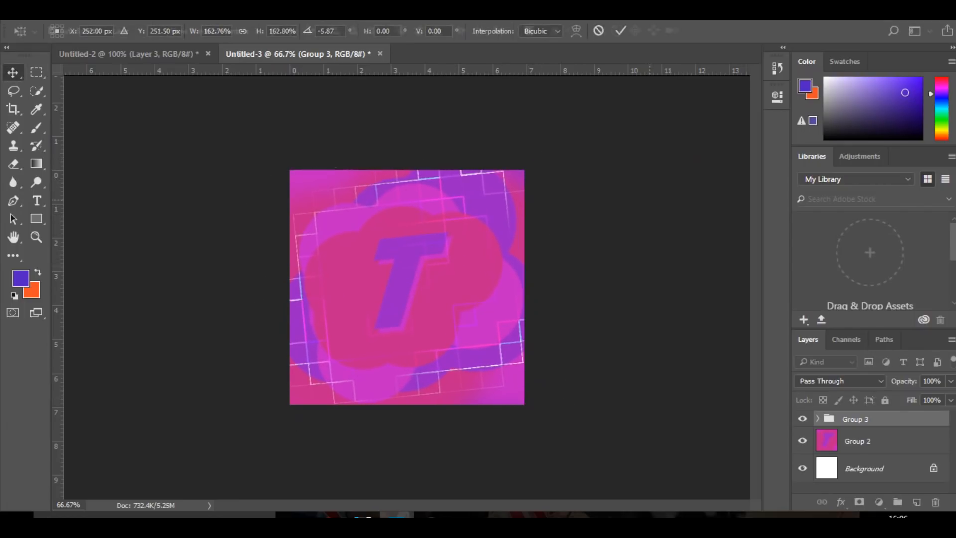
# Add a new layer above the logo group and set the brush colour to white, ffffff
pyautogui.click(916, 502)
pyautogui.click(36, 128)
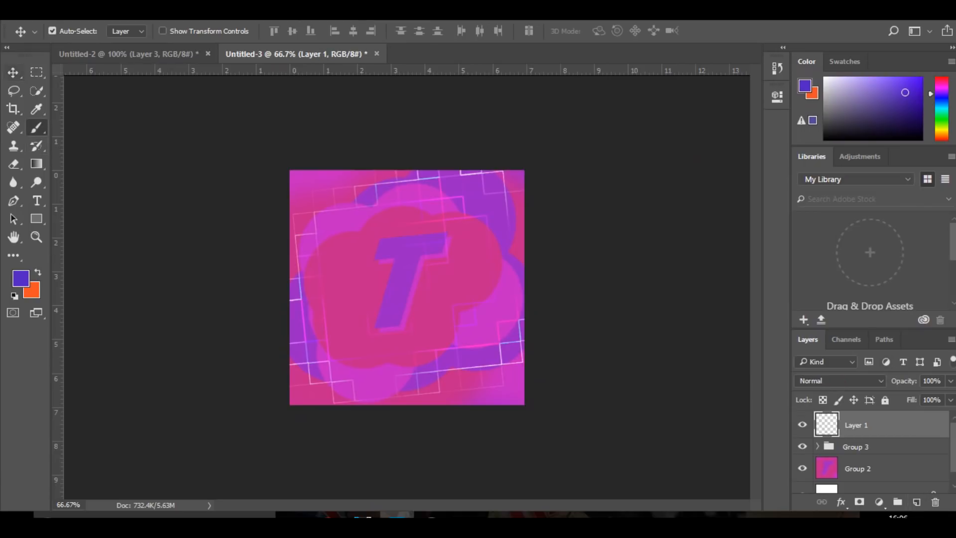
pyautogui.click(21, 278)
pyautogui.write('ffffff')
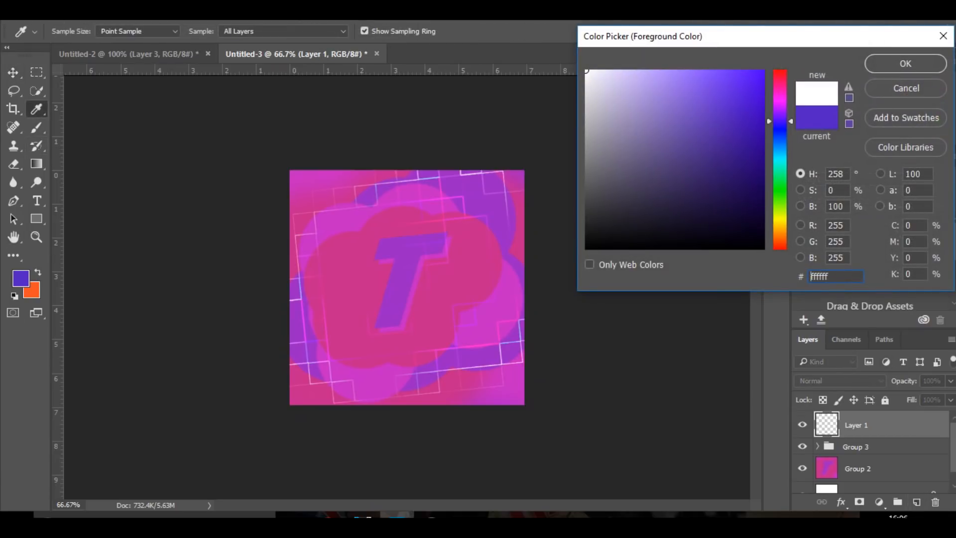
pyautogui.press('Return')
# Paint a white glow over the canvas's upper edge with a soft 713 px brush and lower the layer's opacity
pyautogui.moveTo(422, 232); pyautogui.dragTo(525, 232)
pyautogui.click(73, 31)
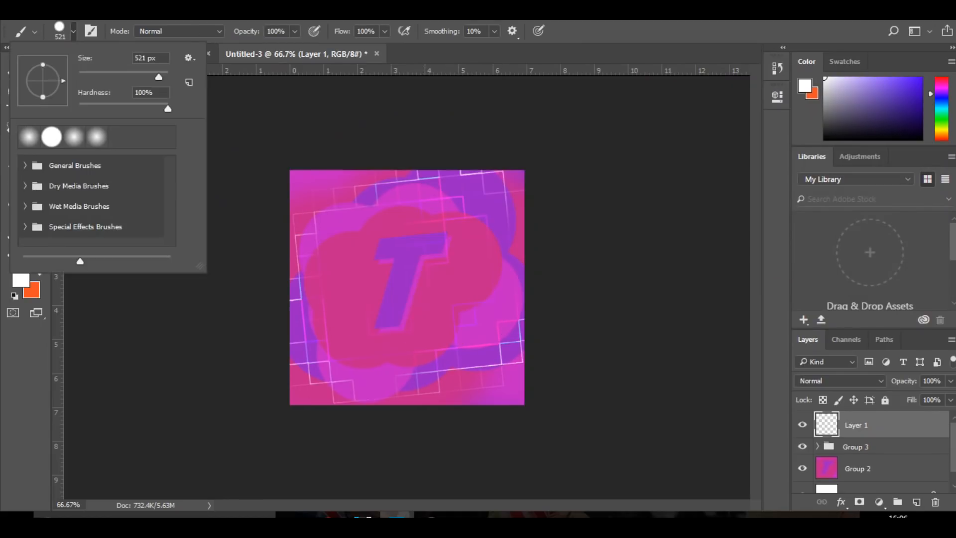
pyautogui.moveTo(168, 108); pyautogui.dragTo(79, 108)
pyautogui.moveTo(367, 232); pyautogui.dragTo(400, 218)
pyautogui.click(416, 130)
pyautogui.hotkey('ctrl', 'z')
pyautogui.click(402, 137)
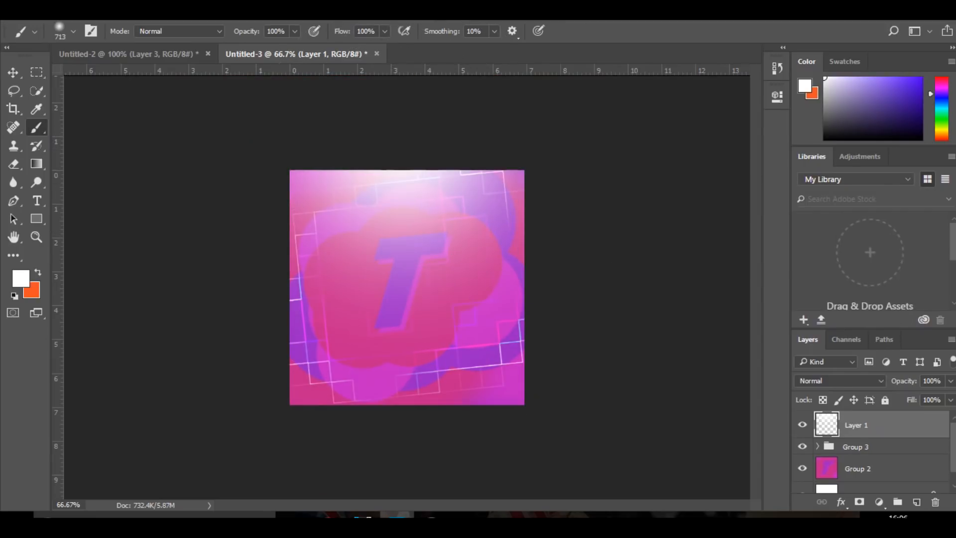
pyautogui.click(950, 381)
pyautogui.moveTo(949, 398)
pyautogui.mouseDown()
pyautogui.moveTo(897, 398)
pyautogui.moveTo(908, 398)
pyautogui.mouseUp()
# Try a soft white glow about 518 px wide over the centre on a new layer, using Overlay at 16% opacity
pyautogui.click(916, 502)
pyautogui.moveTo(418, 277); pyautogui.dragTo(373, 279)
pyautogui.click(395, 284)
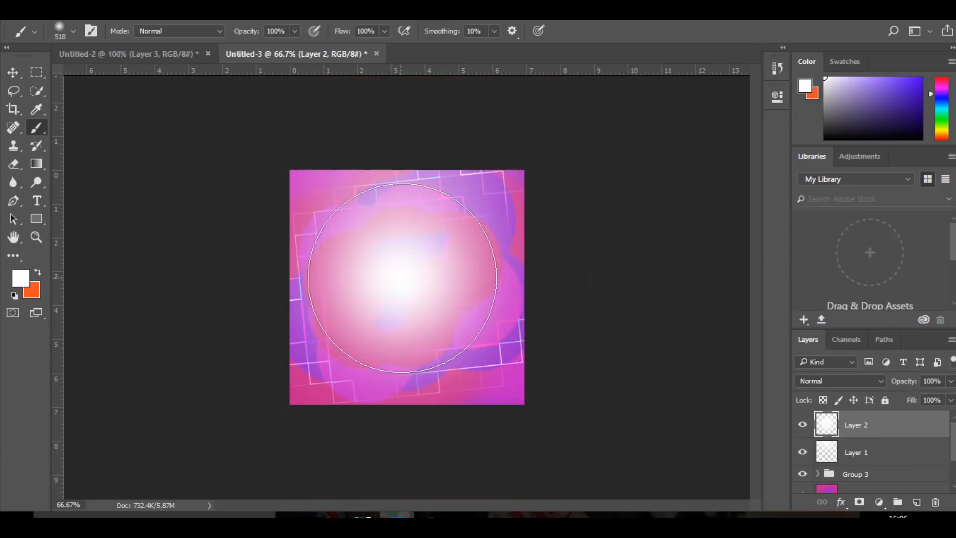
pyautogui.click(840, 380)
pyautogui.click(807, 233)
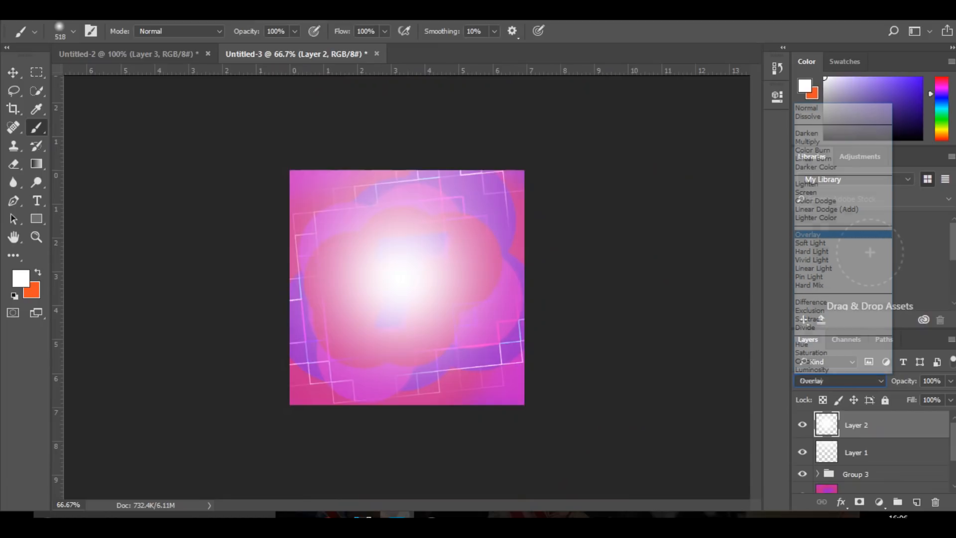
pyautogui.click(949, 381)
pyautogui.moveTo(949, 398); pyautogui.dragTo(896, 397)
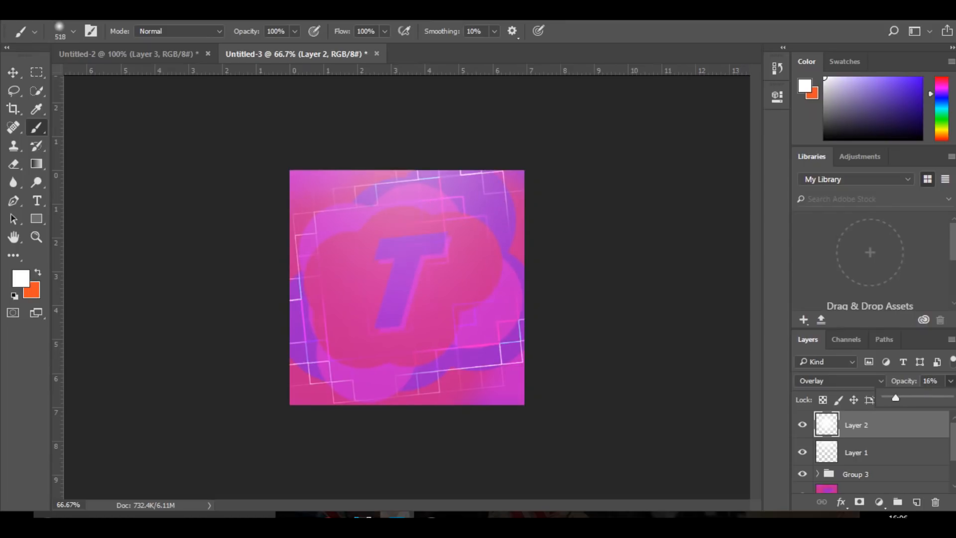
pyautogui.press('Return')
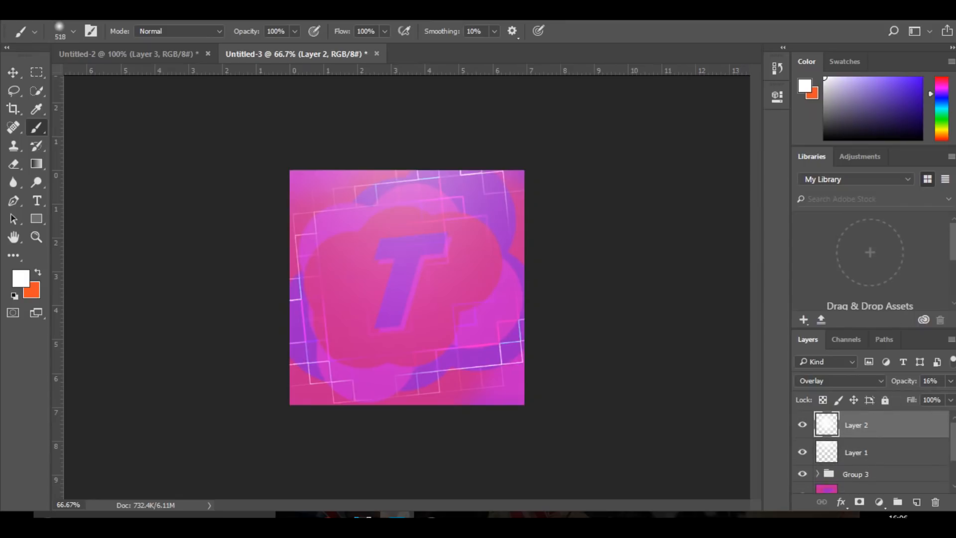
# Delete the centre glow layer and add a new empty layer above the upper-edge glow
pyautogui.click(802, 474)
pyautogui.press('Delete')
pyautogui.click(917, 502)
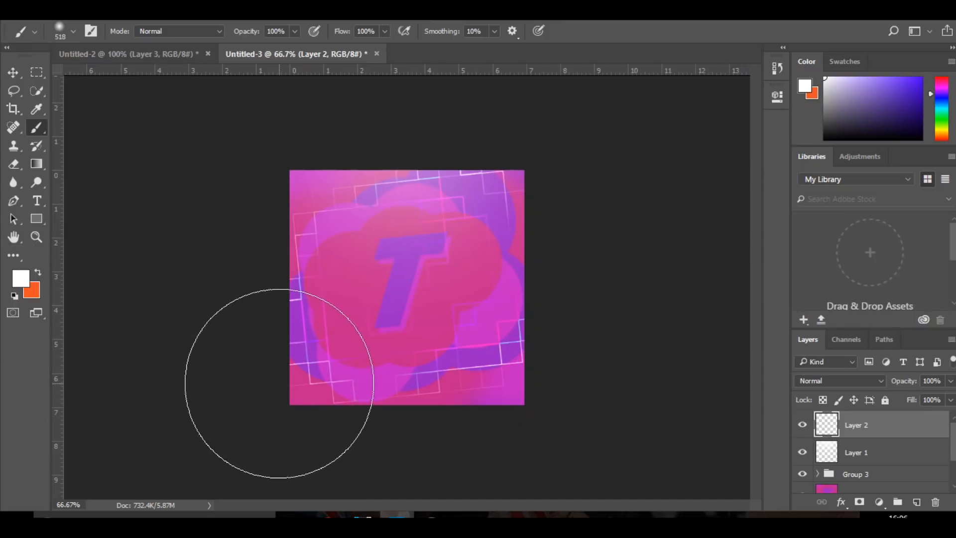
# Sample the artwork's purple and paint soft 641 px glows over the canvas's left and right sides on the new layer
pyautogui.press('i')
pyautogui.click(302, 355)
pyautogui.press('b')
pyautogui.moveTo(316, 295); pyautogui.dragTo(346, 294)
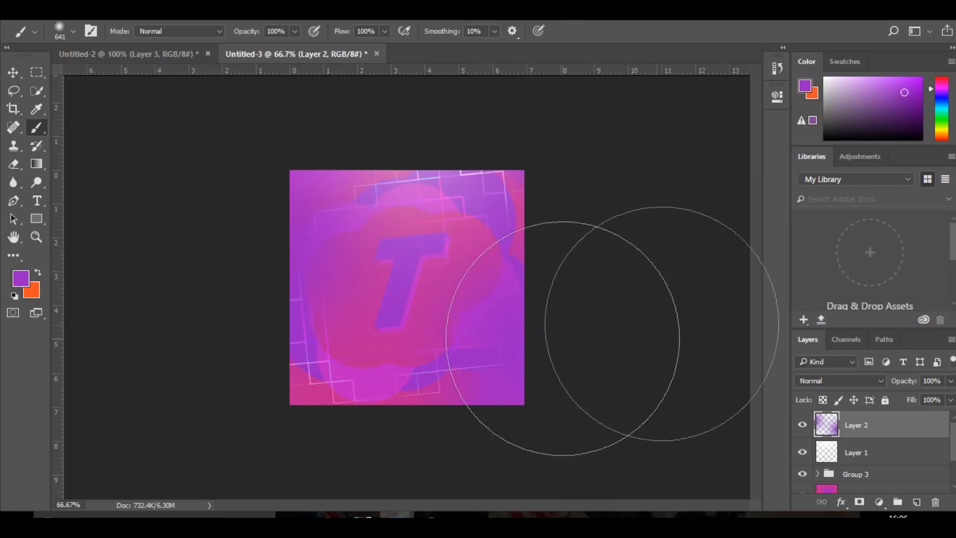
# Blend the purple glow layer with Color Dodge and set its opacity to 26%
pyautogui.click(842, 380)
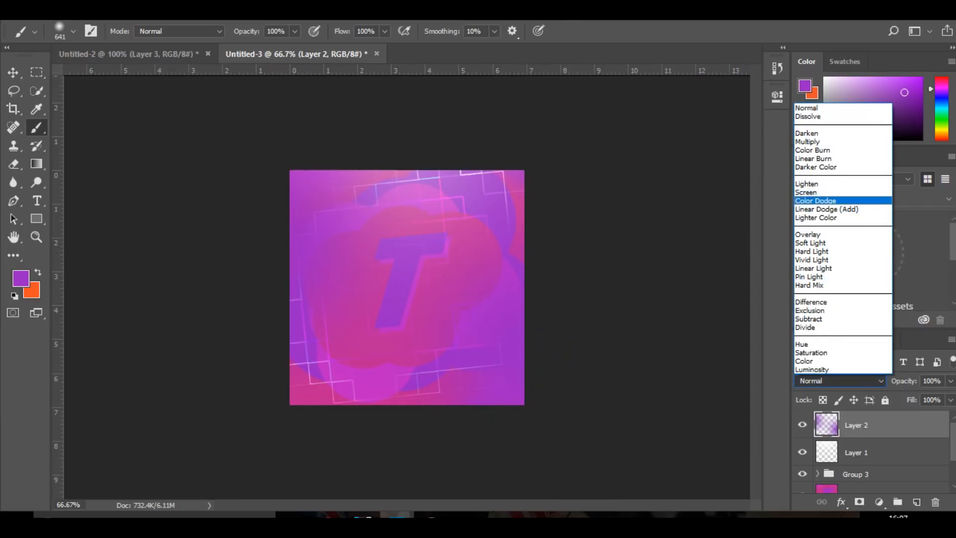
pyautogui.click(815, 201)
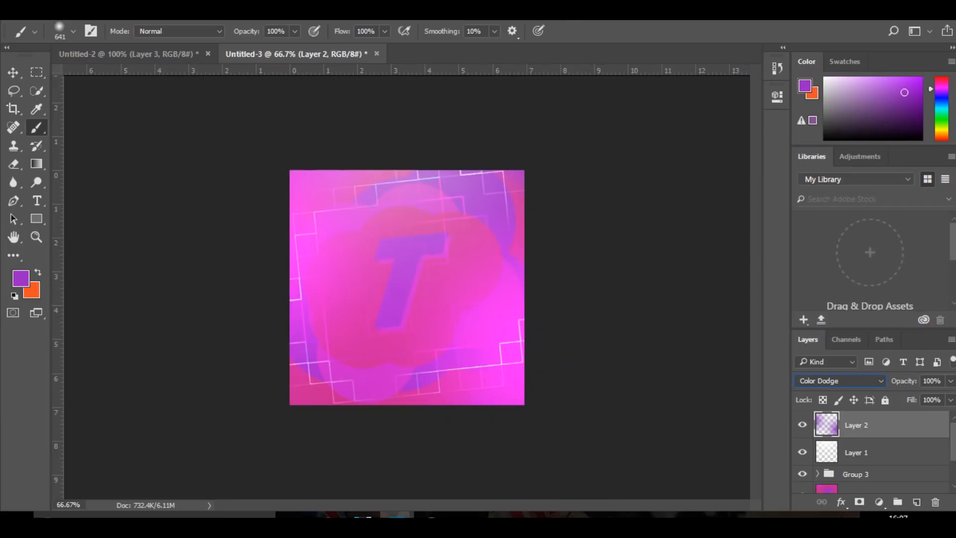
pyautogui.press('Down')
pyautogui.press('Up')
pyautogui.press('Up')
pyautogui.press('Down')
pyautogui.click(950, 380)
pyautogui.moveTo(949, 397); pyautogui.dragTo(902, 397)
pyautogui.press('v')
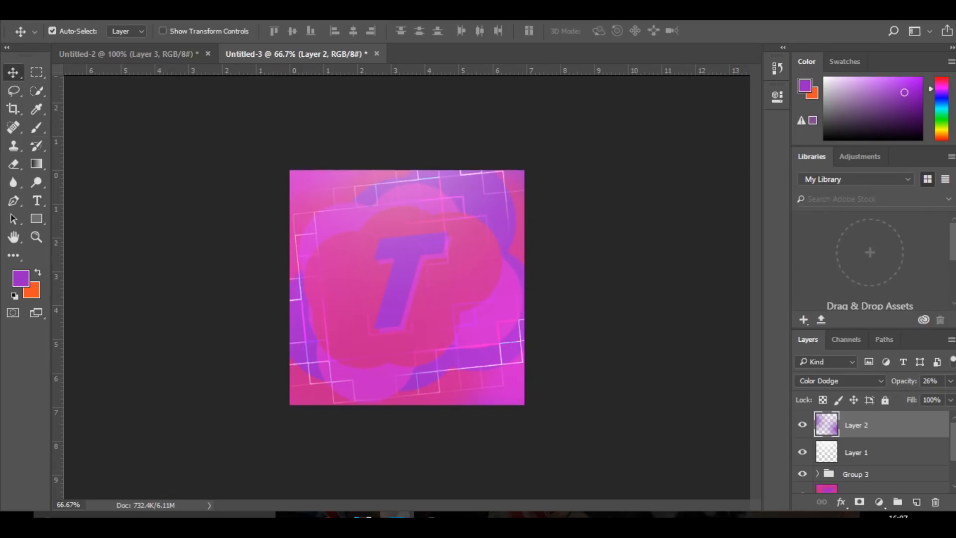
# Add a Brightness/Contrast adjustment layer above the purple glow, slightly lowering the brightness and raising the contrast
pyautogui.click(879, 501)
pyautogui.click(881, 248)
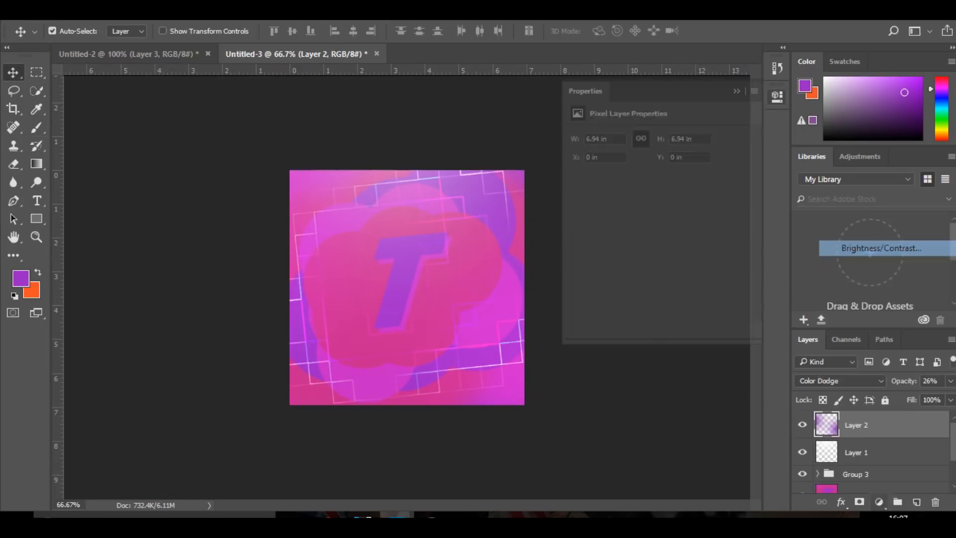
pyautogui.moveTo(656, 170); pyautogui.dragTo(686, 198)
pyautogui.moveTo(645, 171); pyautogui.dragTo(650, 171)
pyautogui.click(736, 90)
# Add a Curves adjustment layer that pulls the highlights down and lifts the shadows of the RGB curve
pyautogui.click(878, 501)
pyautogui.click(856, 277)
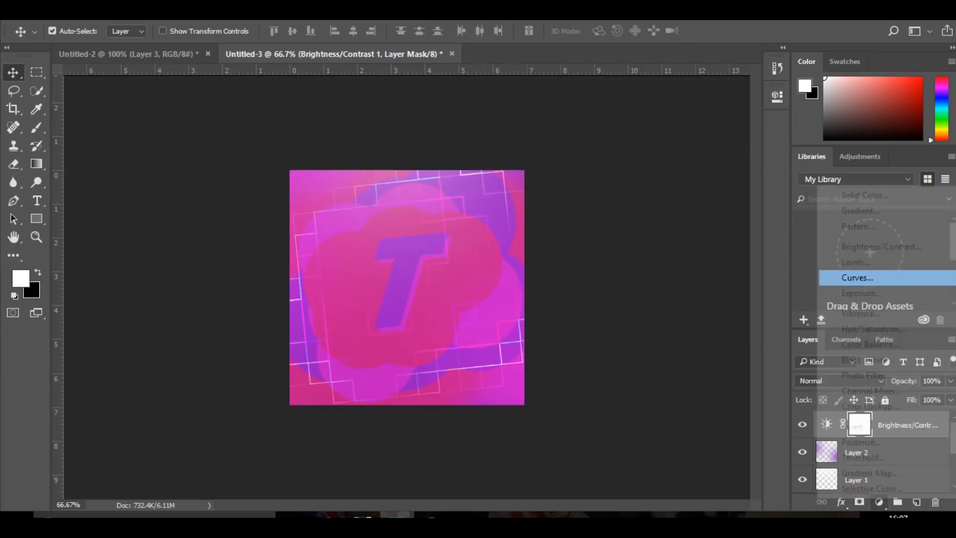
pyautogui.moveTo(701, 204)
pyautogui.mouseDown()
pyautogui.moveTo(703, 192)
pyautogui.moveTo(714, 205)
pyautogui.mouseUp()
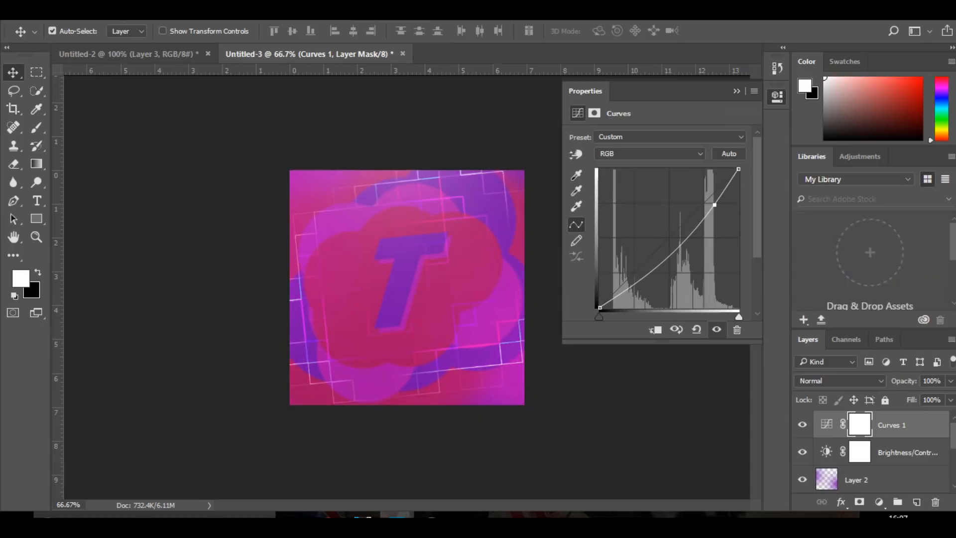
pyautogui.click(646, 277)
pyautogui.moveTo(646, 276); pyautogui.dragTo(638, 265)
pyautogui.click(736, 91)
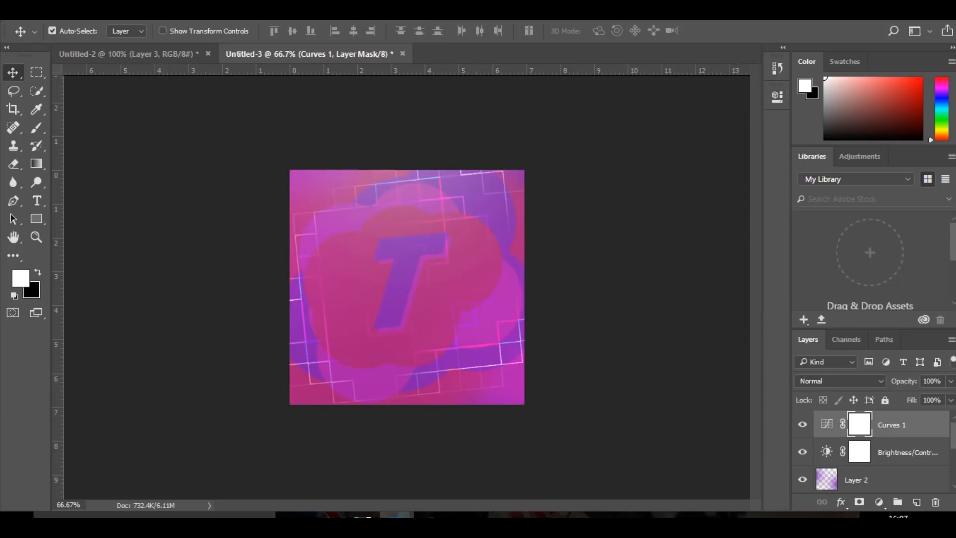
# Add an Exposure adjustment layer above the curves adjustment and brighten the artwork with it
pyautogui.click(879, 501)
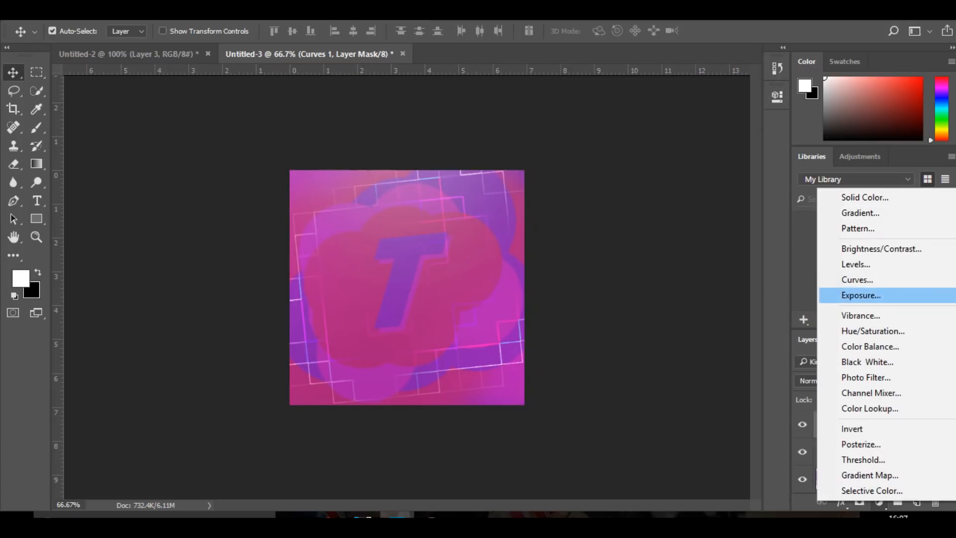
pyautogui.click(852, 294)
pyautogui.moveTo(657, 171); pyautogui.dragTo(676, 224)
pyautogui.click(736, 91)
# Add a Color Balance adjustment layer, shifting the midtones to -39 toward cyan and slightly toward magenta
pyautogui.click(878, 501)
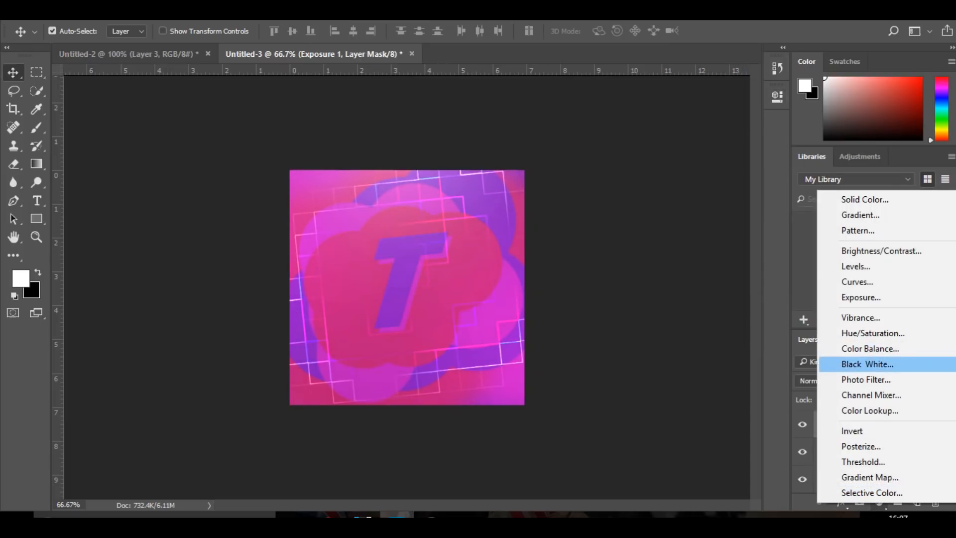
pyautogui.click(869, 348)
pyautogui.moveTo(638, 169); pyautogui.dragTo(613, 170)
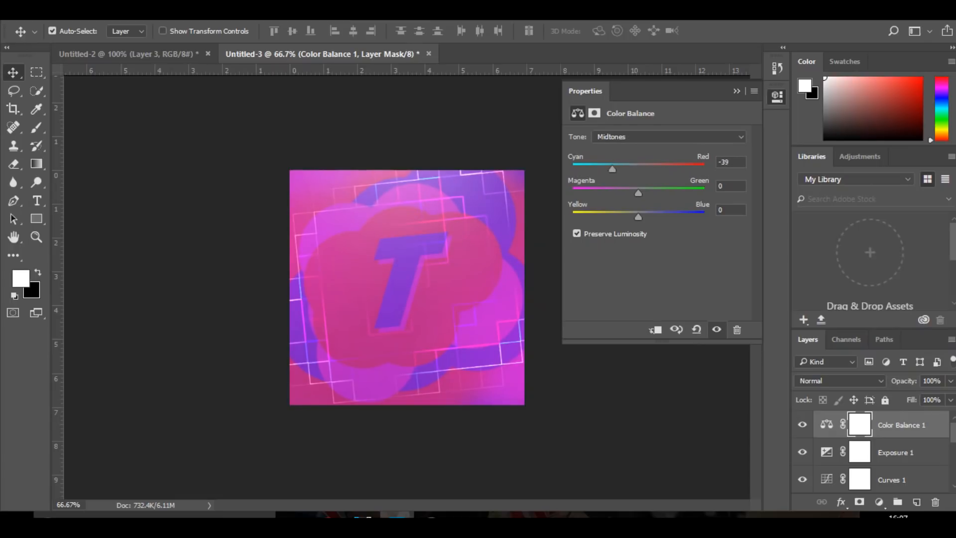
pyautogui.moveTo(638, 217); pyautogui.dragTo(624, 193)
pyautogui.click(737, 91)
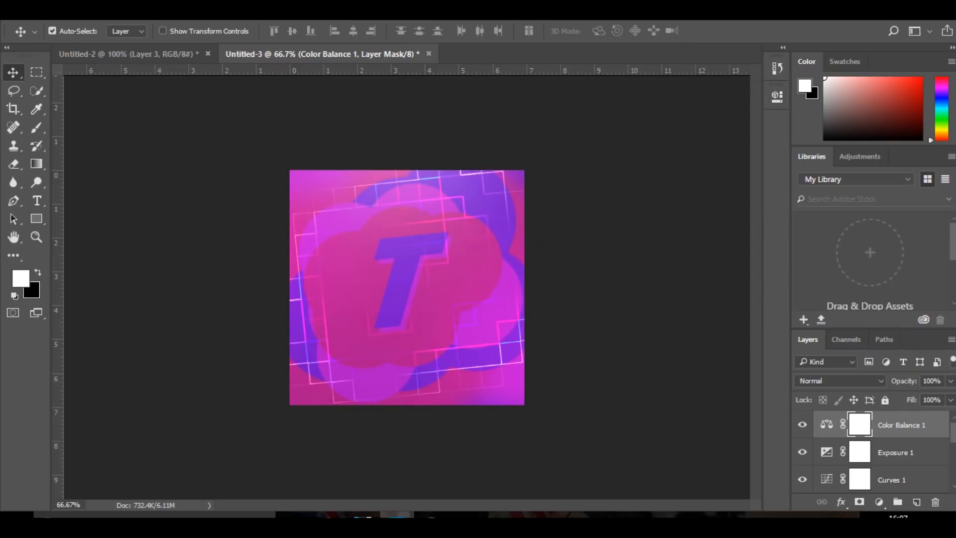
# Group the four adjustment layers and toggle the group's visibility to compare the artwork with and without them
pyautogui.scroll(-4, 871, 453)
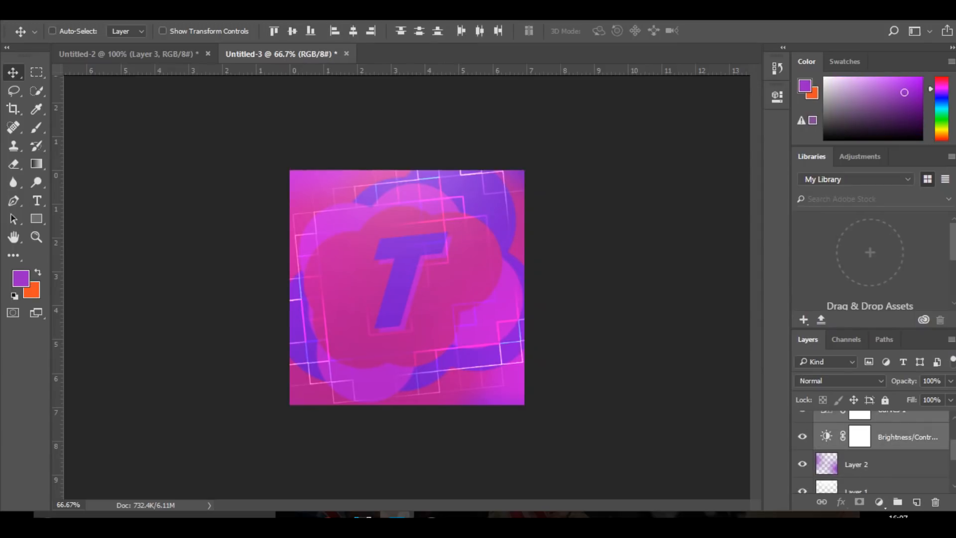
pyautogui.hotkey('ctrl', 'g')
pyautogui.click(802, 419)
pyautogui.click(802, 418)
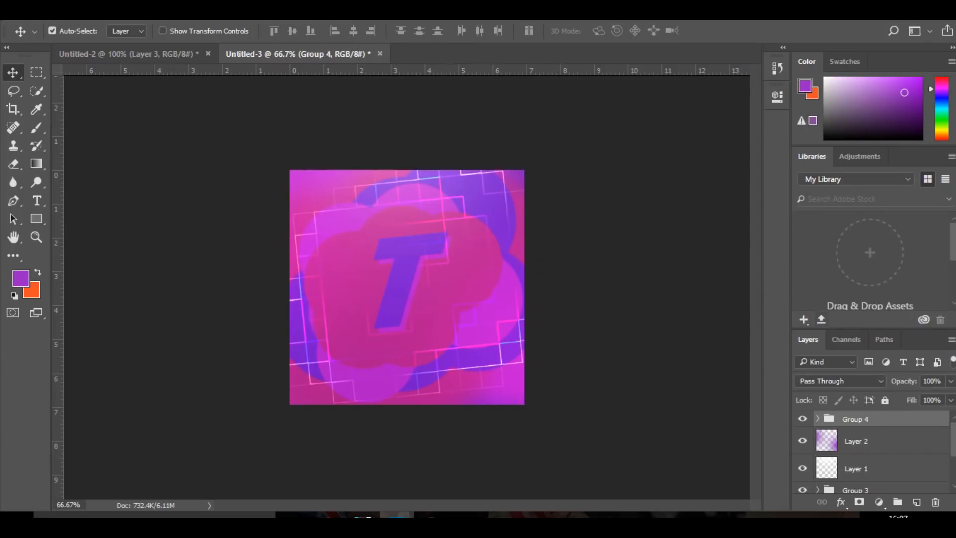
# Add a Hue/Saturation adjustment layer above the adjustment group and set the hue to +96
pyautogui.click(879, 502)
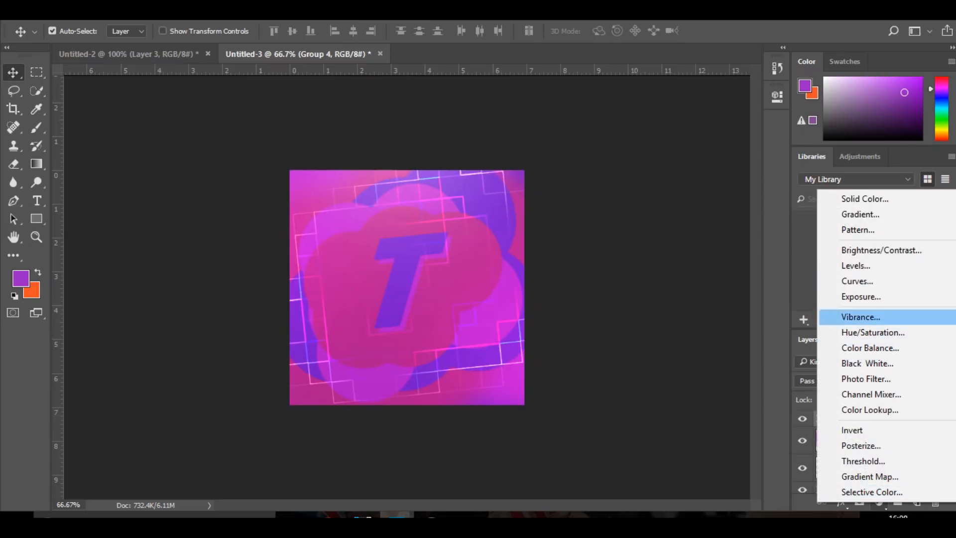
pyautogui.click(871, 331)
pyautogui.moveTo(656, 188); pyautogui.dragTo(712, 188)
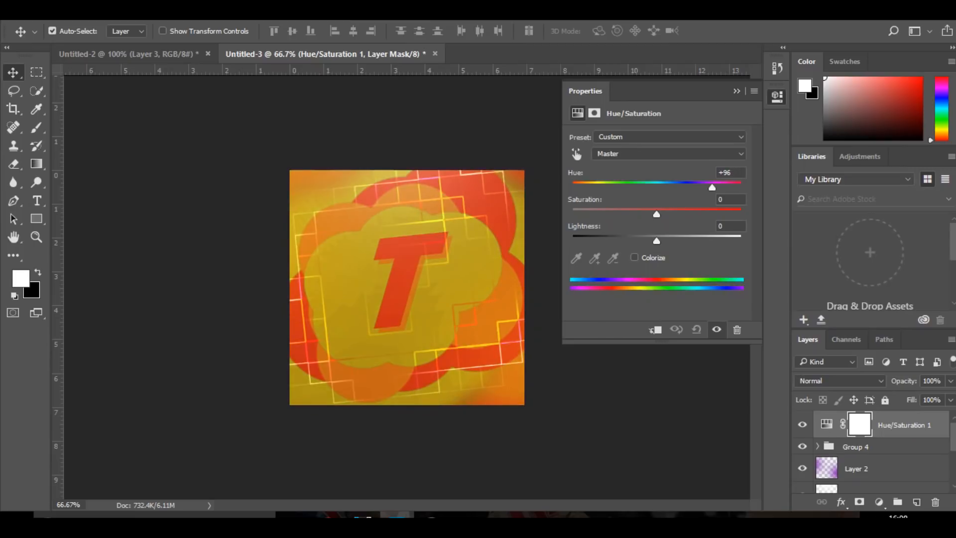
pyautogui.click(737, 91)
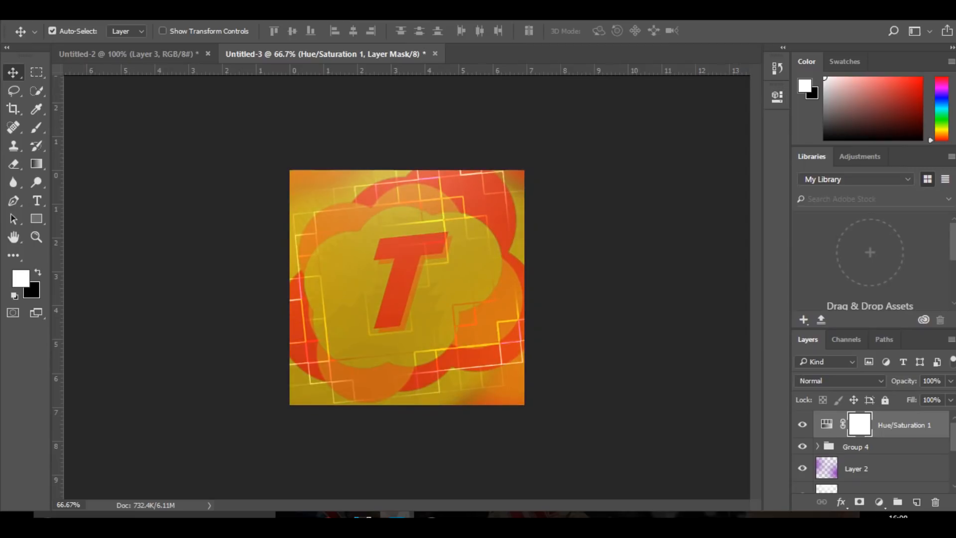